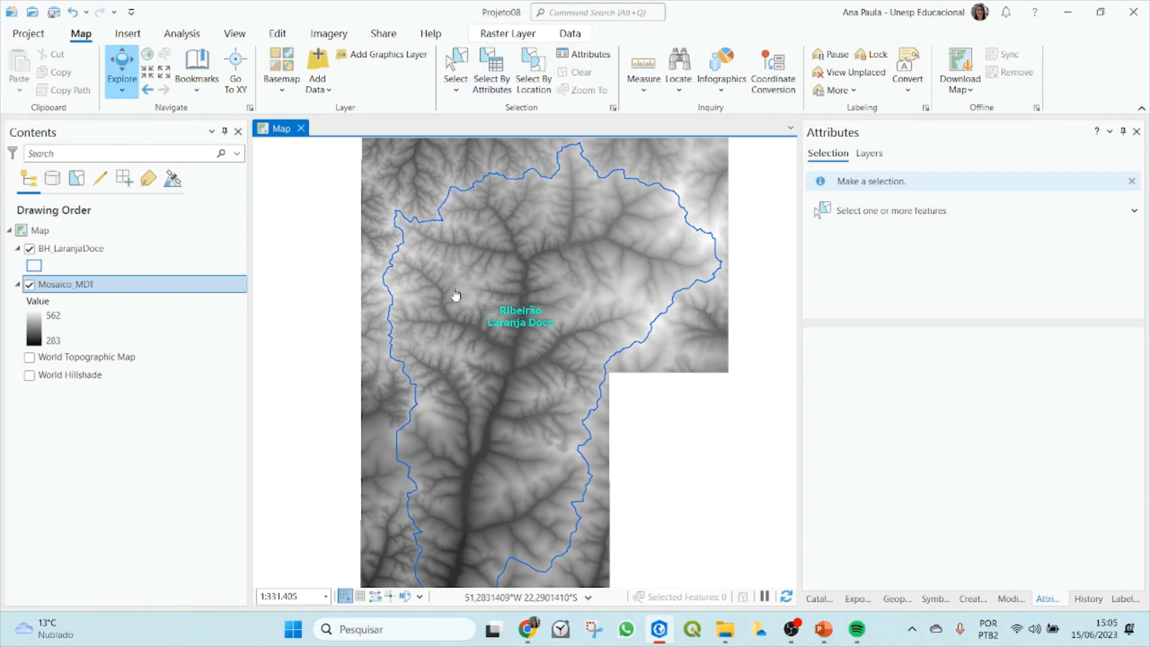
# Hide the BH_LaranjaDoce layer, leaving the Mosaico_MDT elevation raster displayed on the map
pyautogui.scroll(-2, 454, 297)
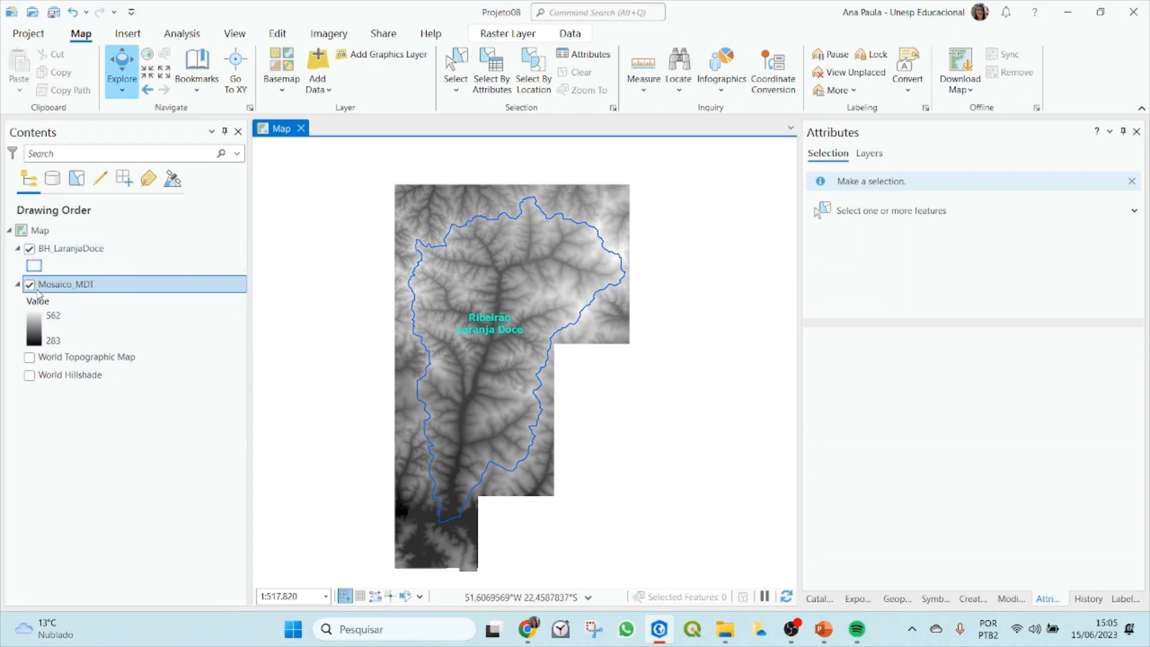
pyautogui.click(30, 248)
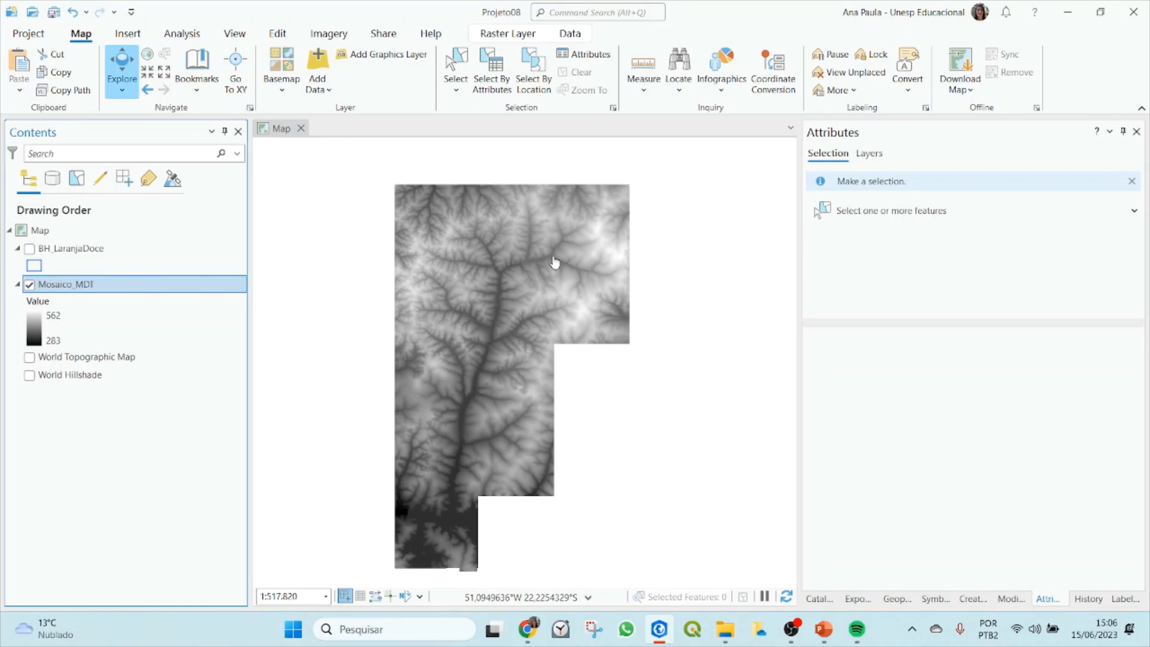
pyautogui.hotkey('alt', 'Tab')
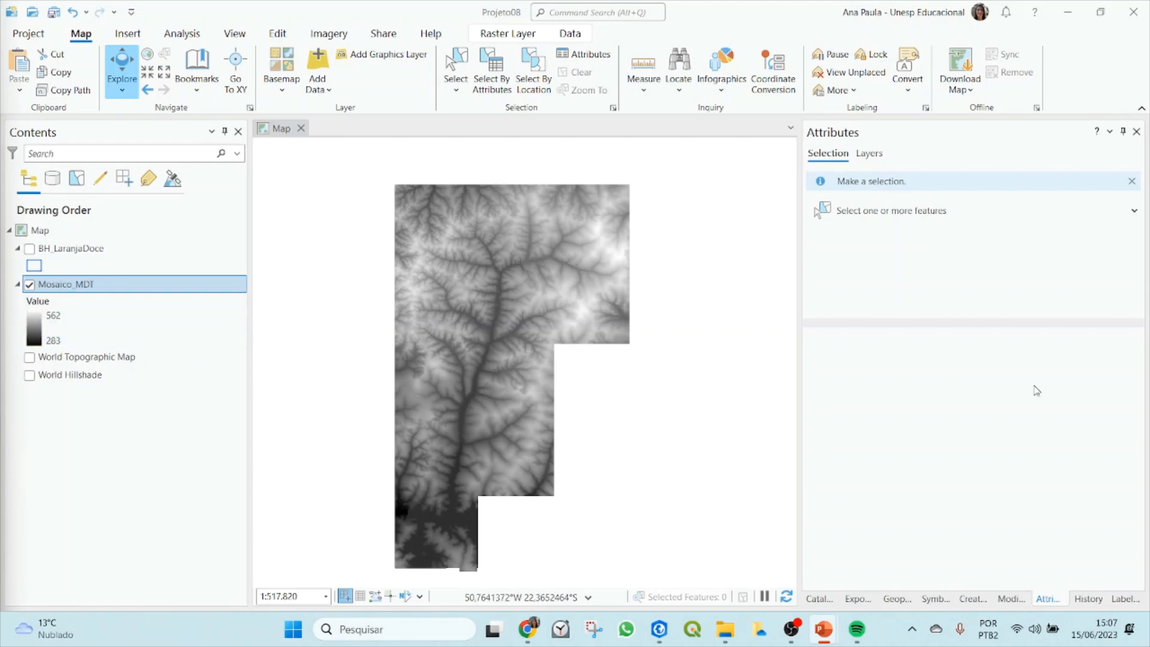
# Search the geoprocessing tools for "reclassify" and open the Reclassify tool of Spatial Analyst Tools
pyautogui.click(897, 600)
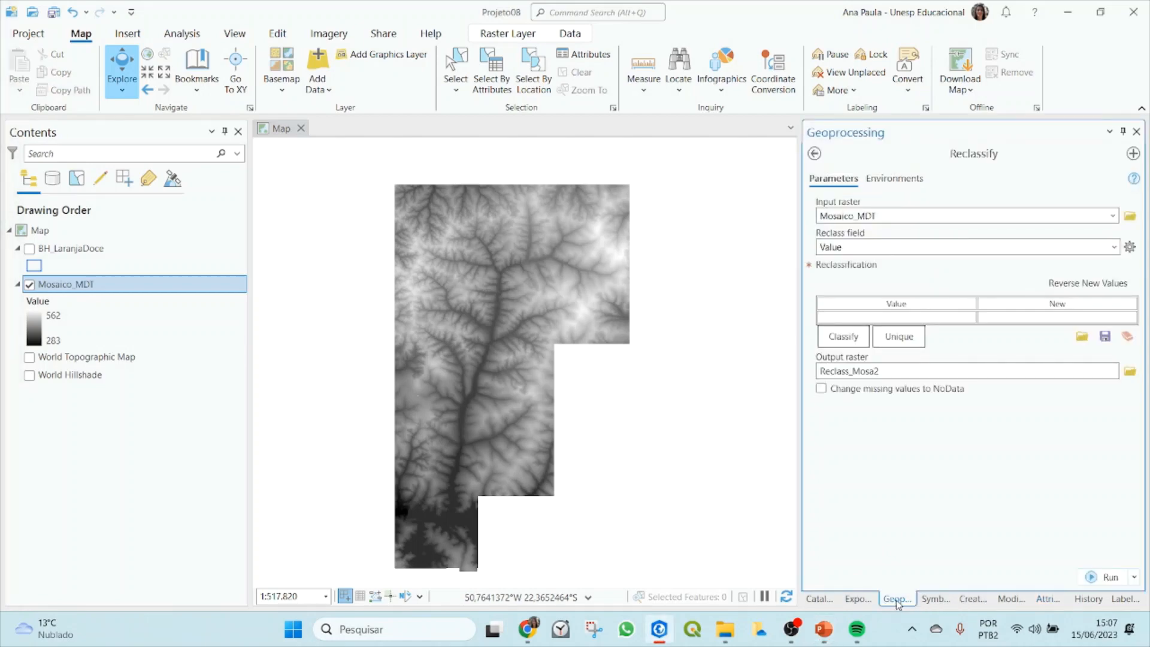
pyautogui.click(814, 154)
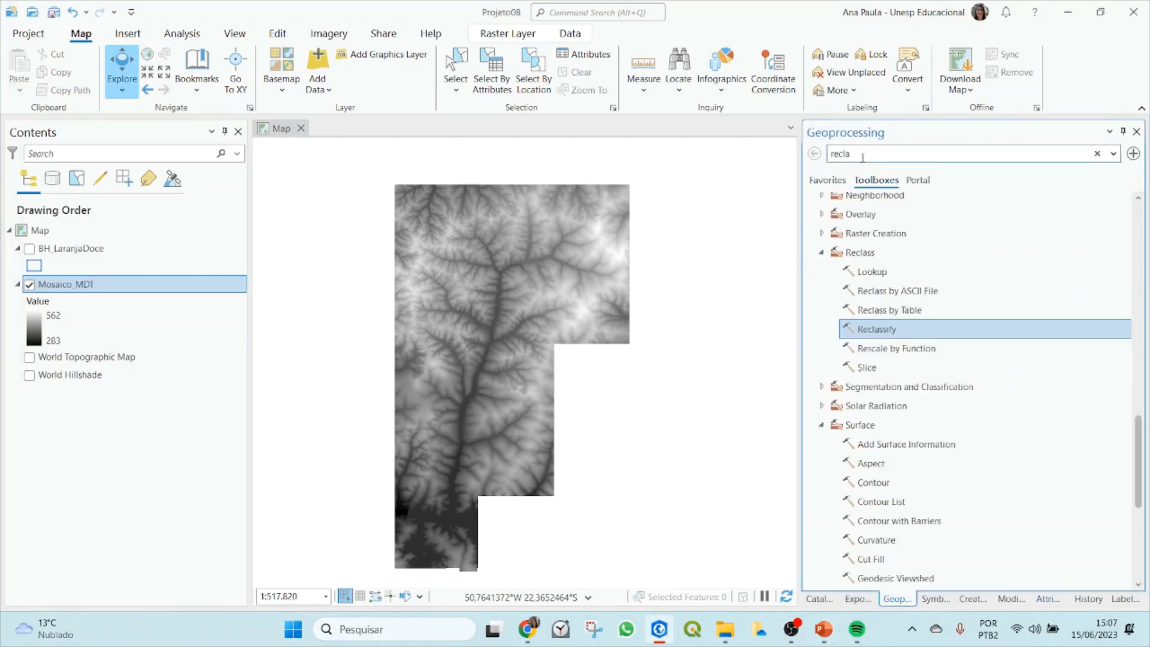
pyautogui.moveTo(859, 154); pyautogui.dragTo(801, 154)
pyautogui.write('recl')
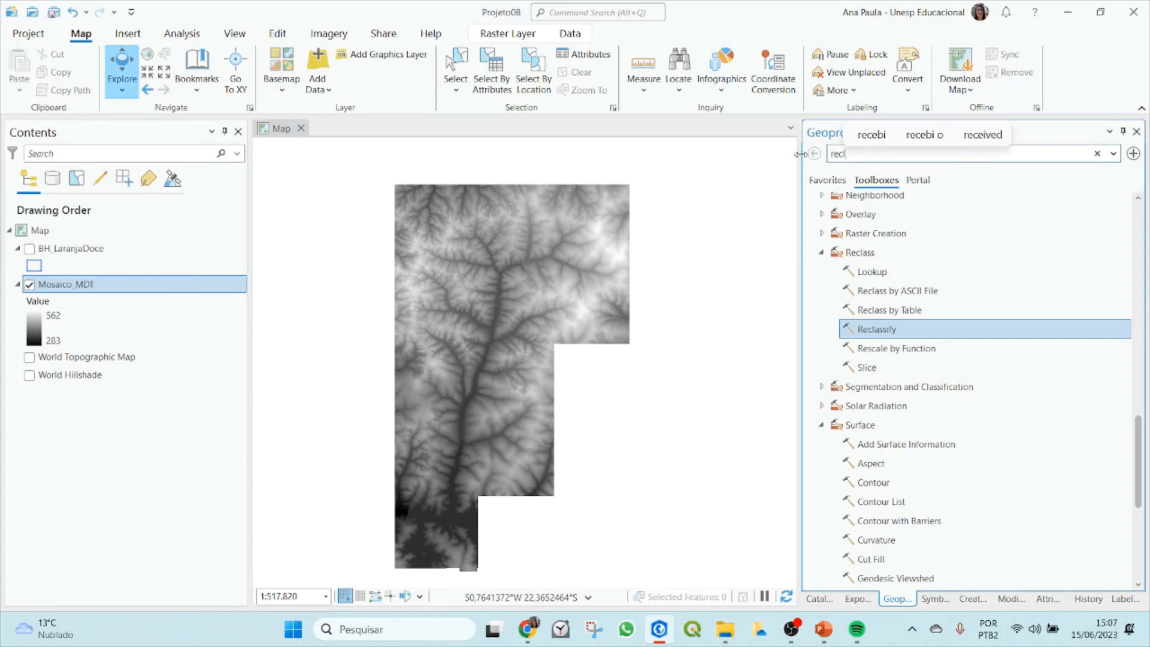
pyautogui.write('assify')
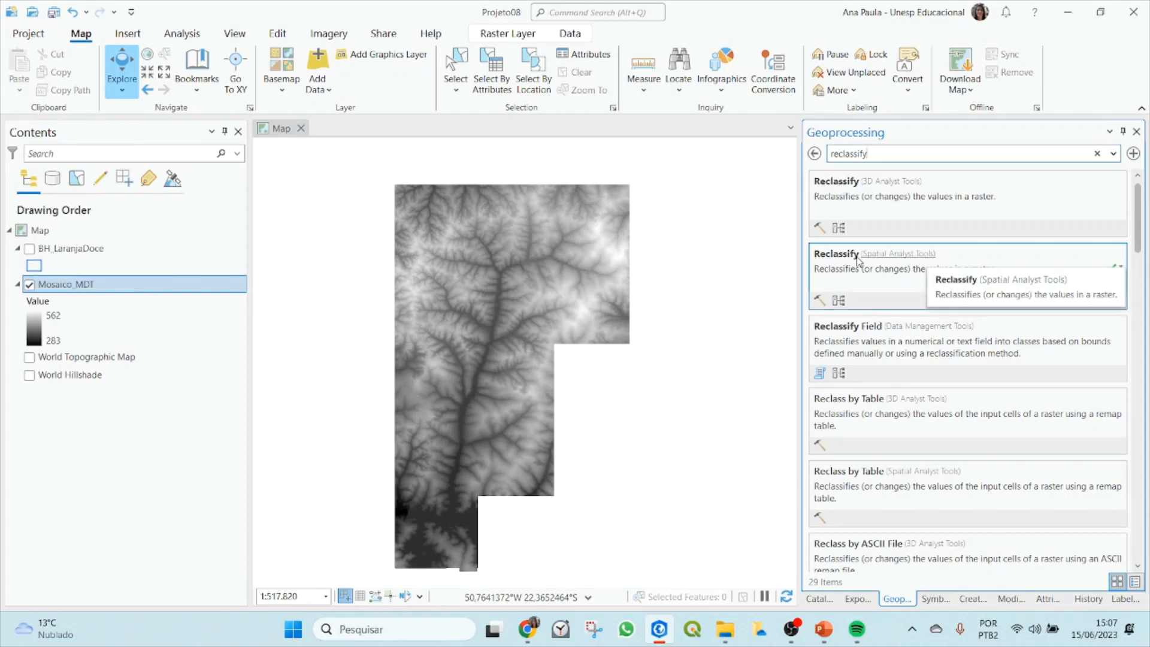
pyautogui.click(878, 255)
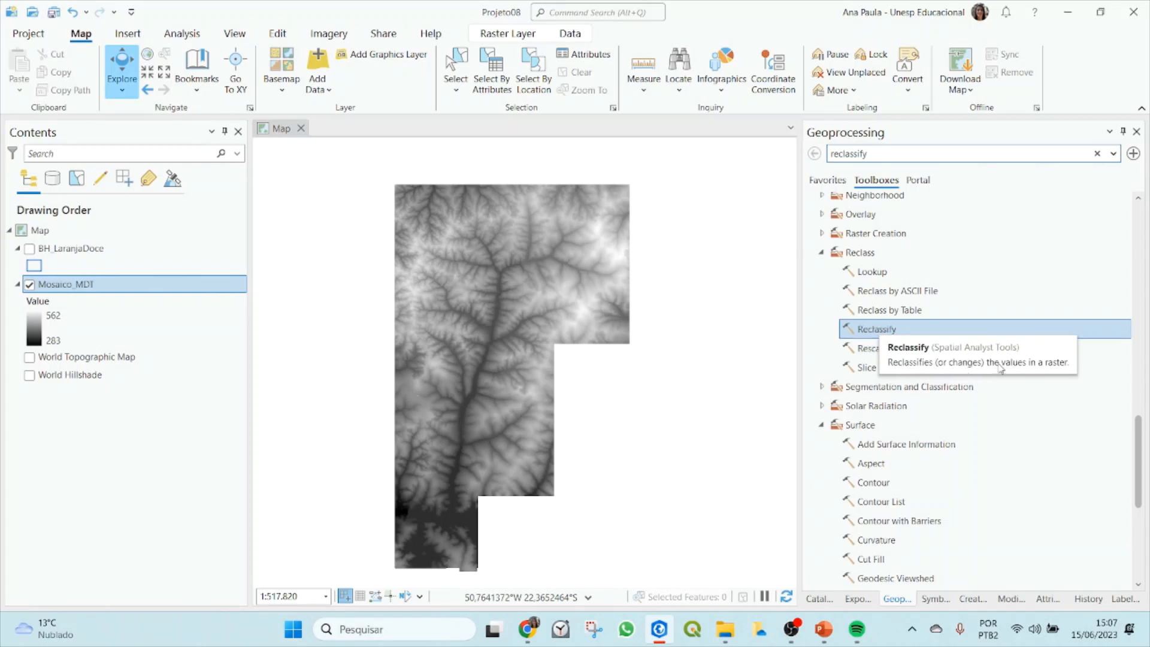
pyautogui.doubleClick(934, 353)
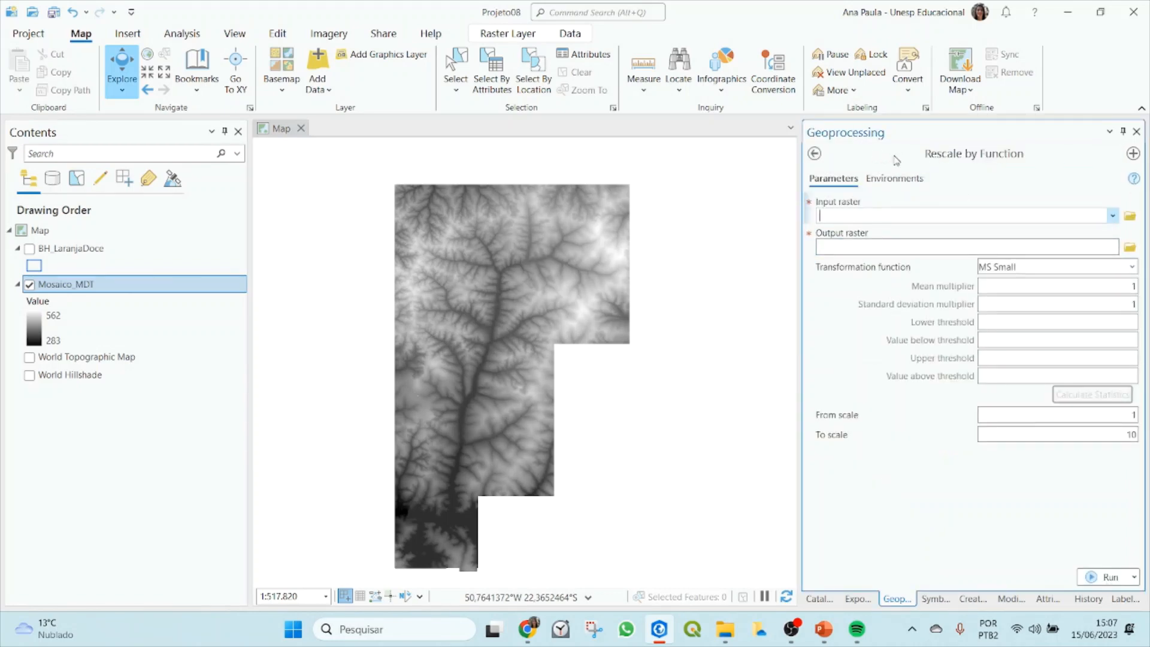
pyautogui.click(814, 153)
pyautogui.click(863, 330)
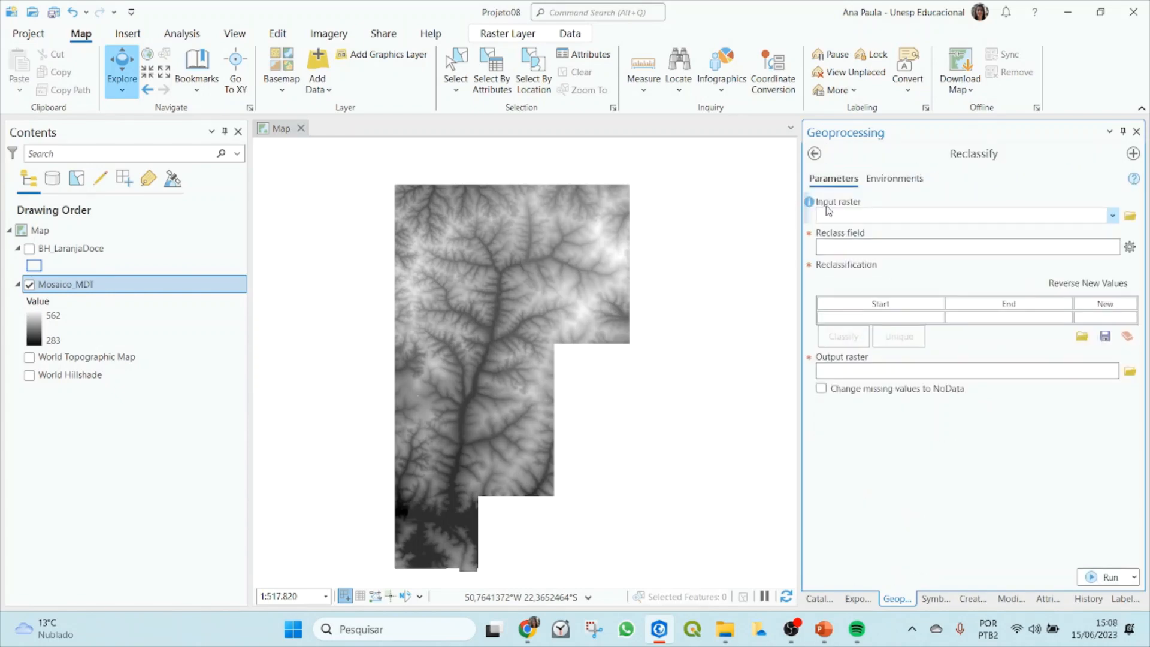
# Set Mosaico_MDT as the input raster and Value as the reclass field of the Reclassify tool
pyautogui.click(1009, 213)
pyautogui.click(855, 234)
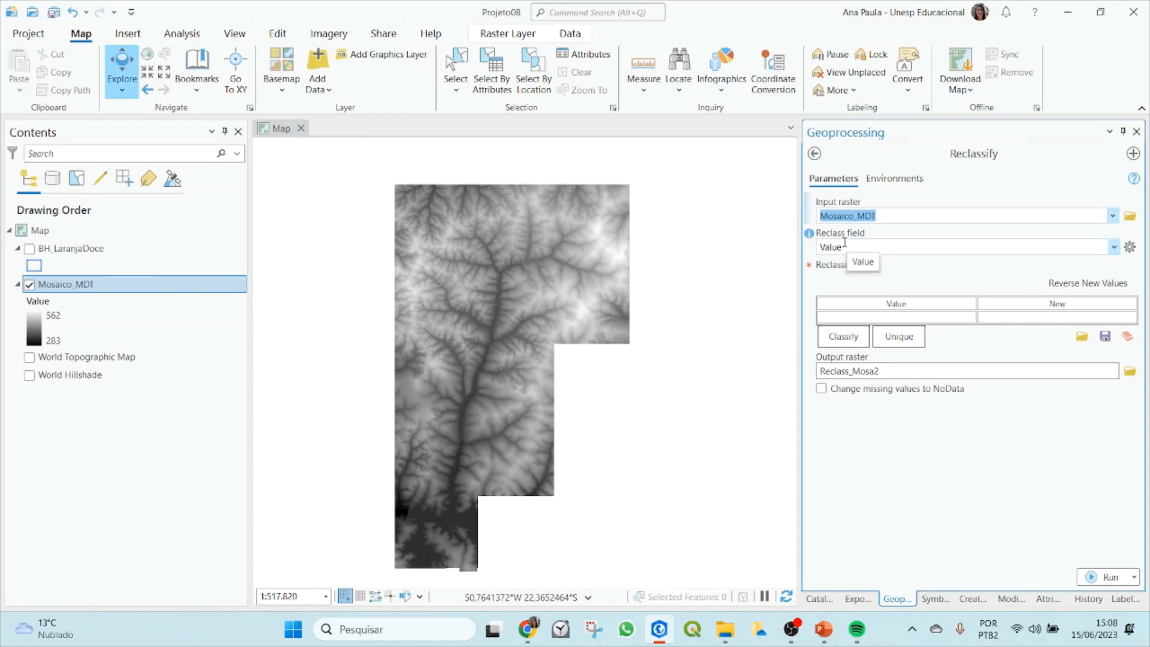
pyautogui.click(1113, 246)
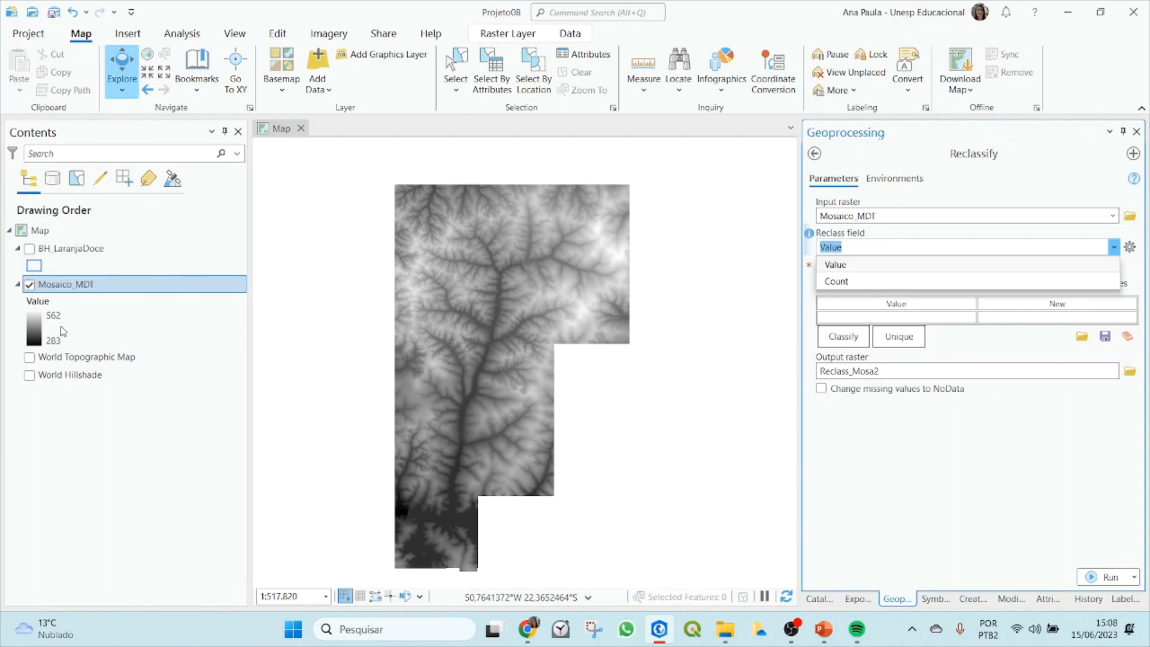
pyautogui.click(839, 281)
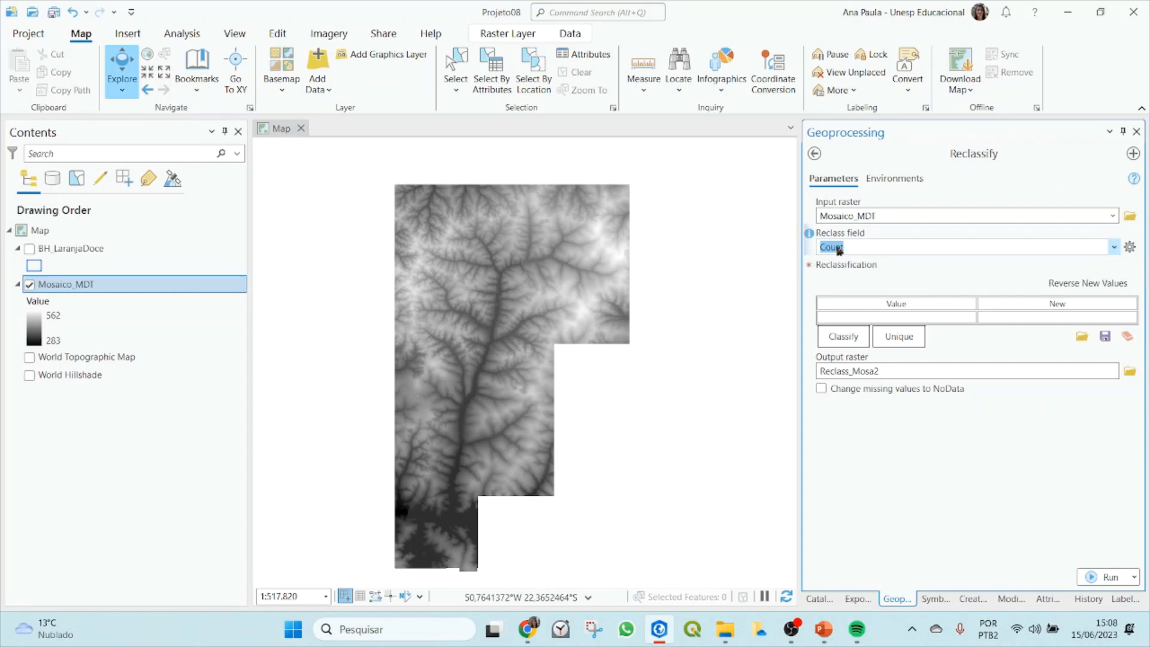
pyautogui.click(885, 268)
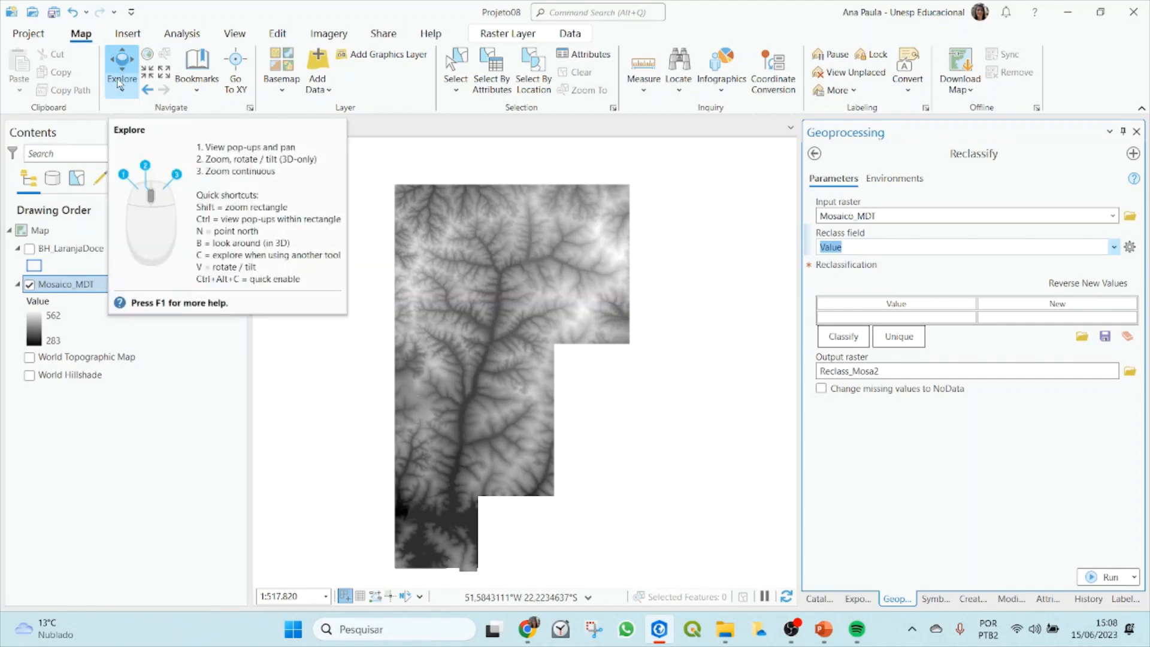
# Inspect the pixel values of Mosaico_MDT at several points on the map and compare them with the reclass field
pyautogui.click(535, 254)
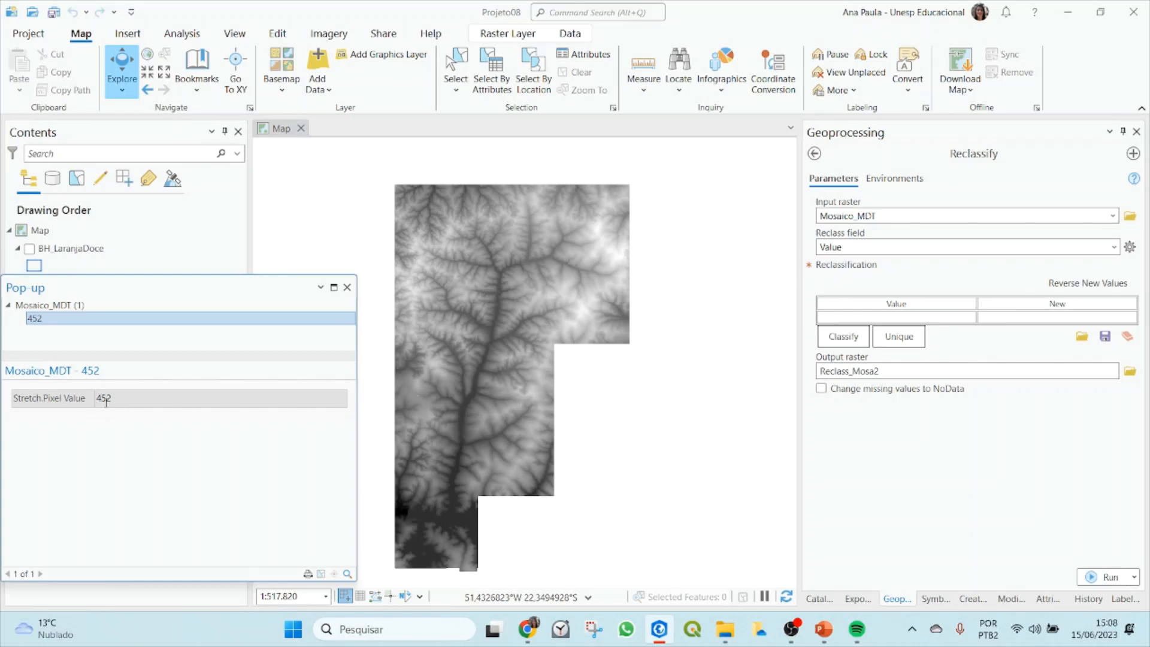
pyautogui.moveTo(83, 399); pyautogui.dragTo(64, 401)
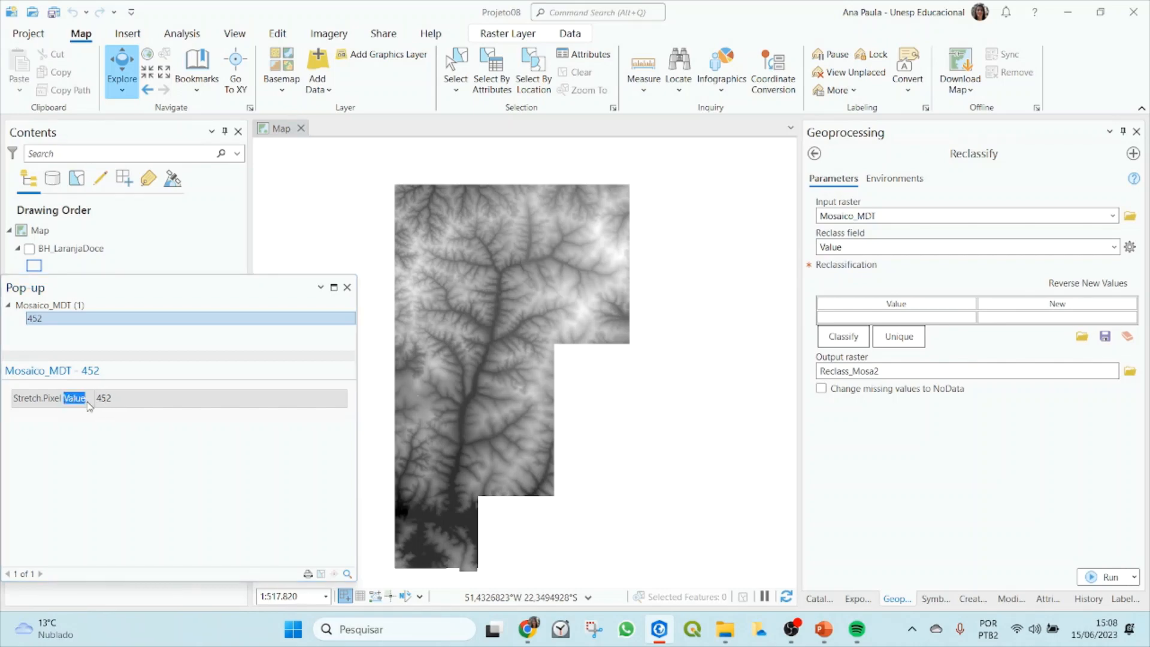
pyautogui.doubleClick(831, 247)
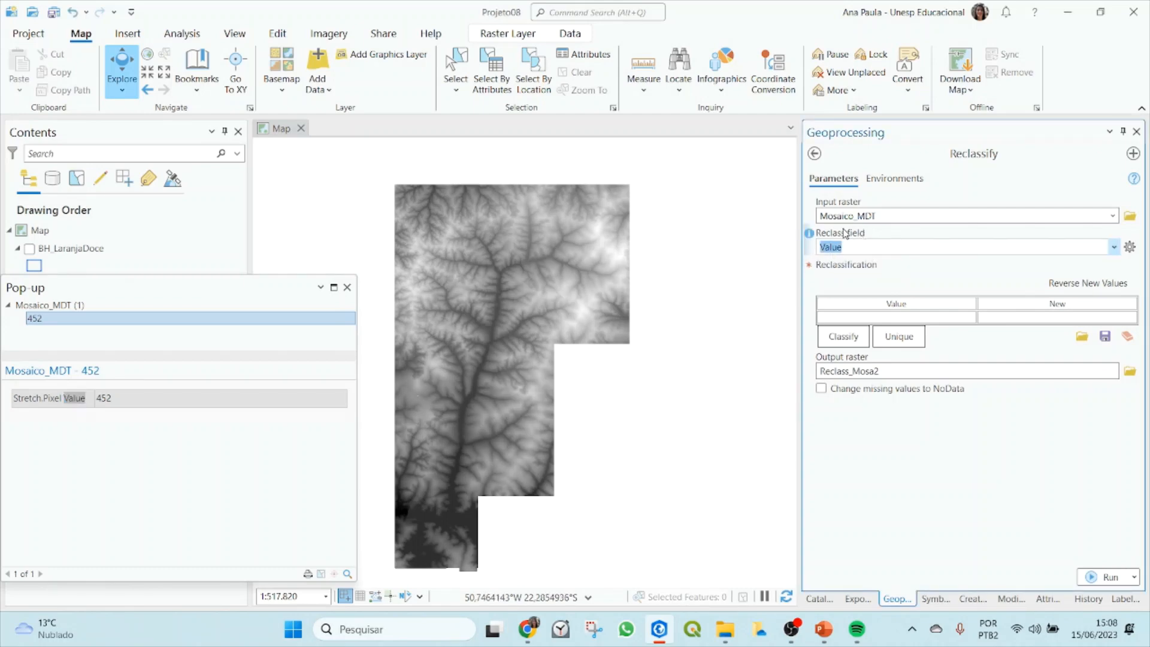
pyautogui.click(583, 316)
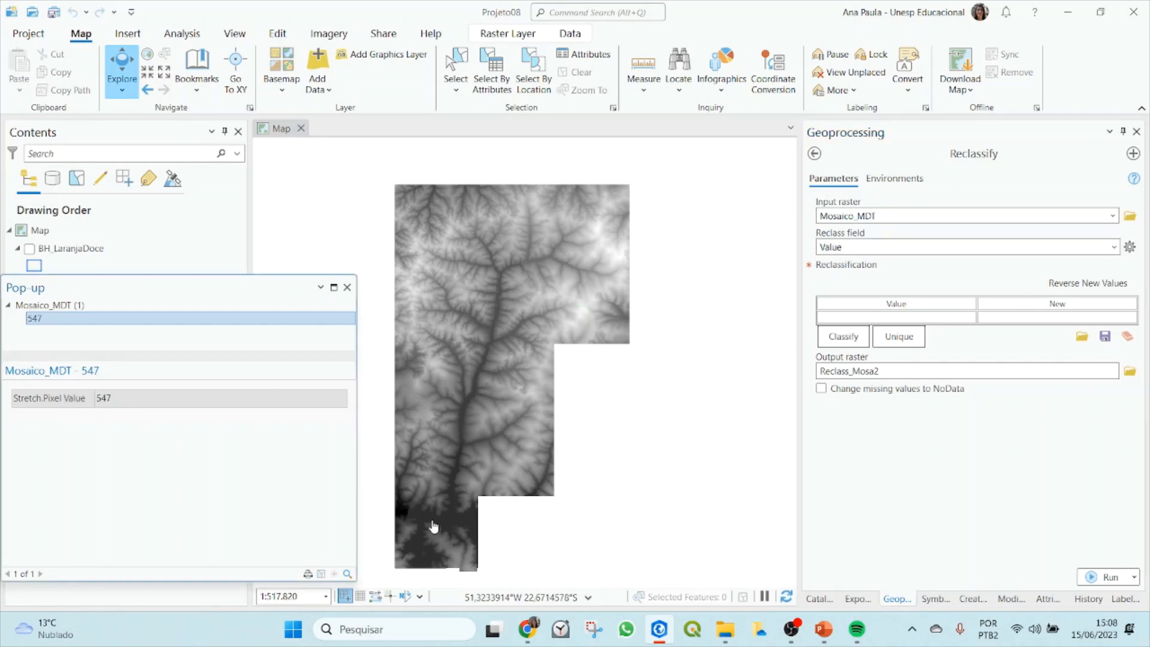
pyautogui.click(462, 521)
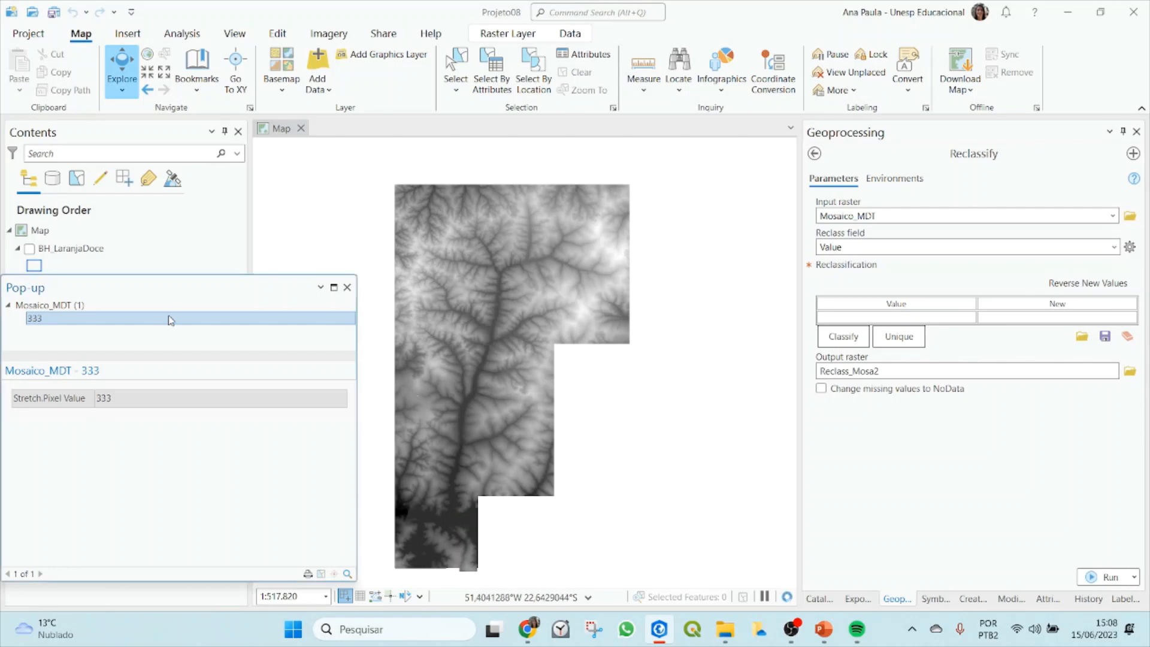
pyautogui.moveTo(171, 287); pyautogui.dragTo(366, 302)
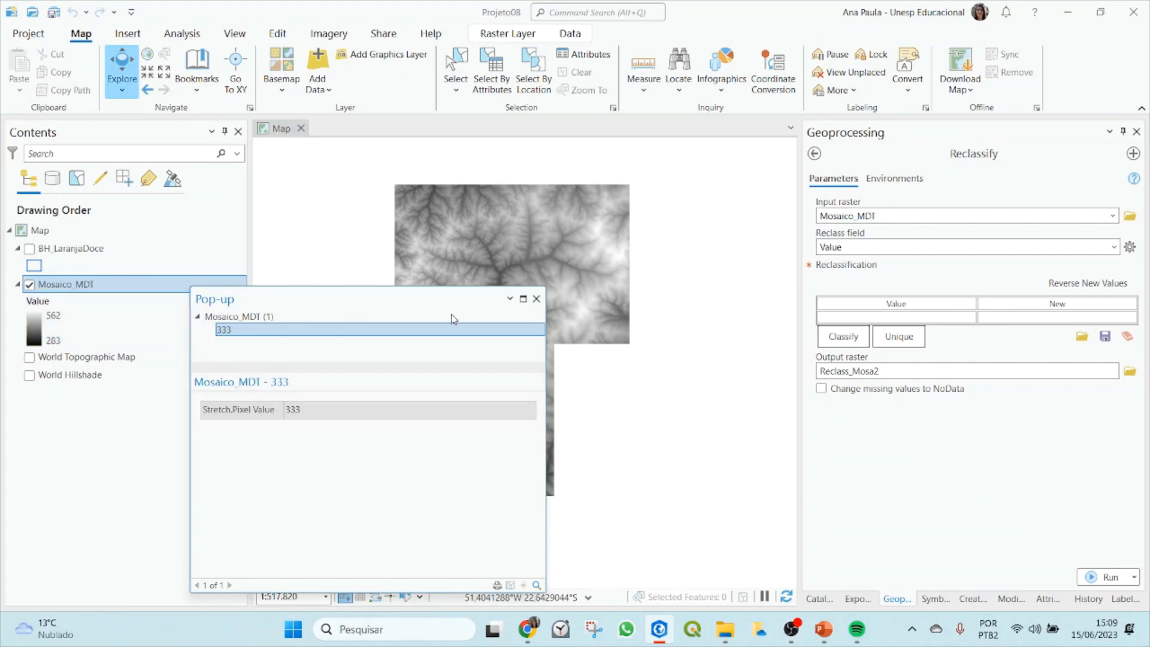
pyautogui.click(538, 299)
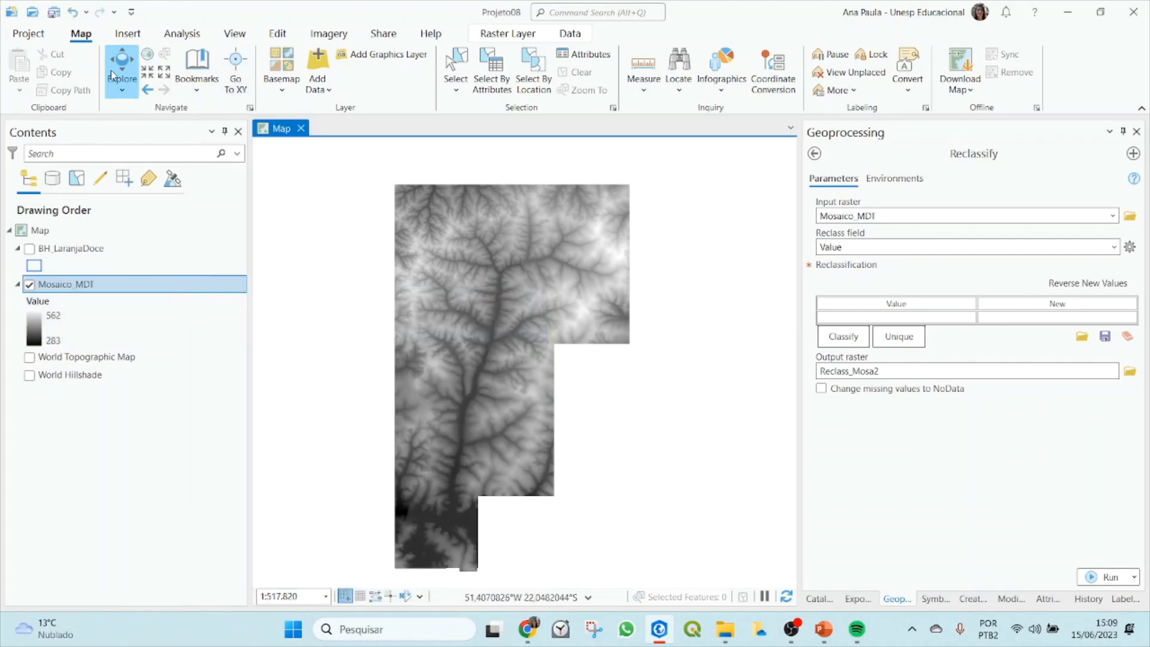
pyautogui.click(507, 267)
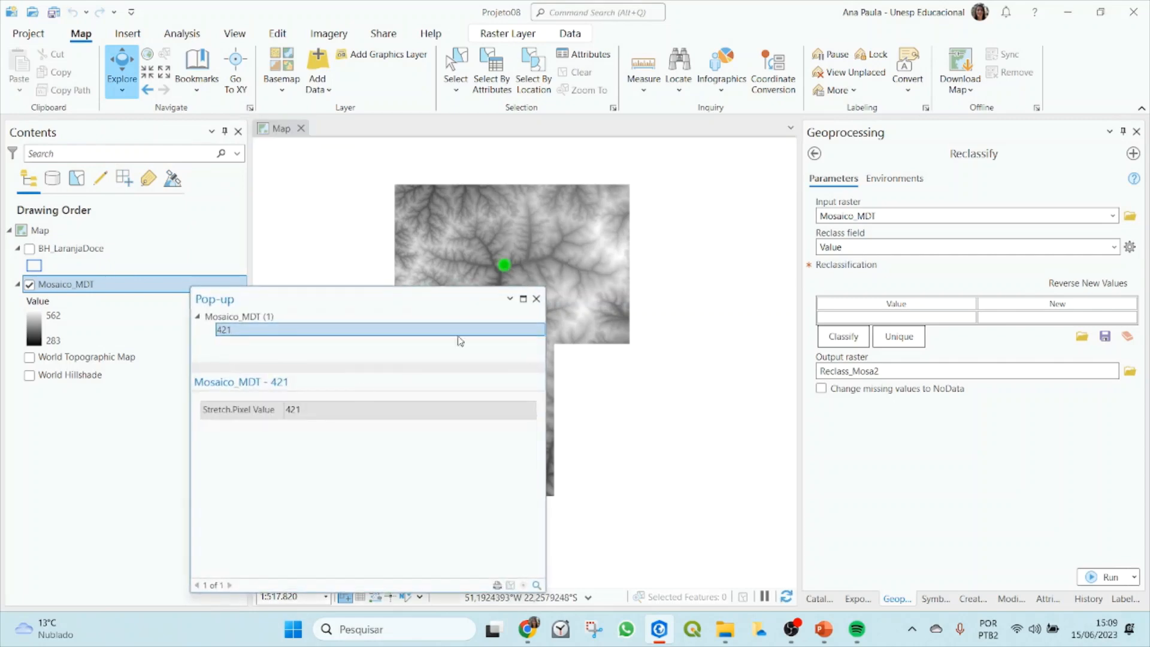
pyautogui.moveTo(253, 410); pyautogui.dragTo(279, 408)
pyautogui.doubleClick(291, 409)
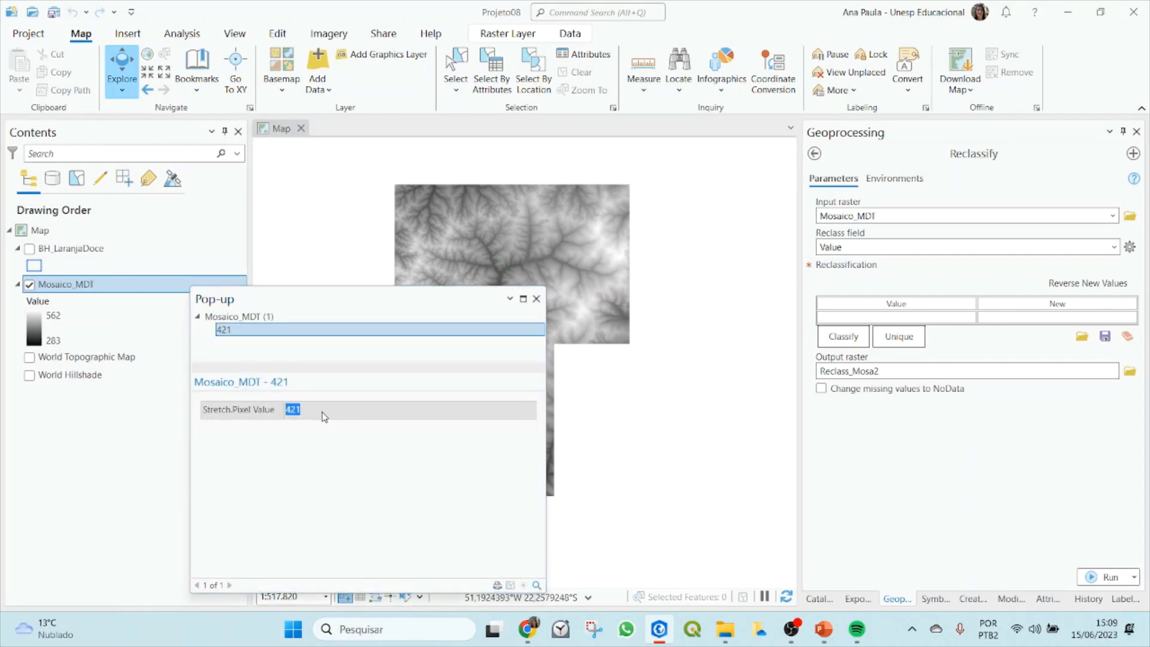
pyautogui.click(536, 298)
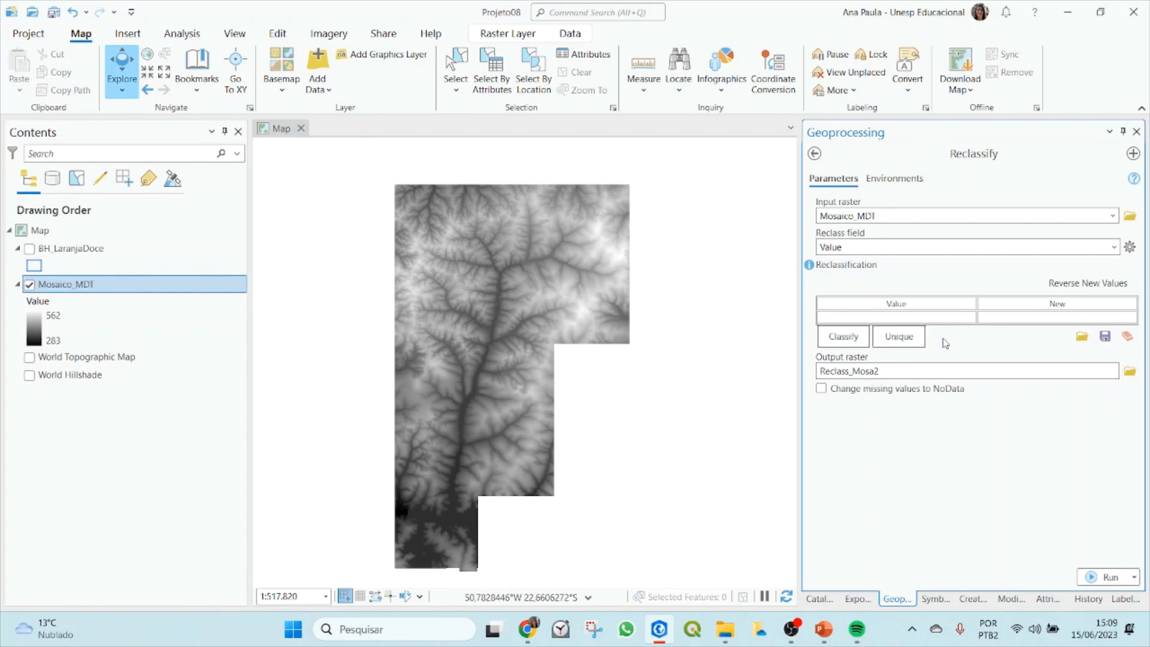
# Fill the reclassification table with the unique raster values and review it from the first to the last row
pyautogui.click(900, 344)
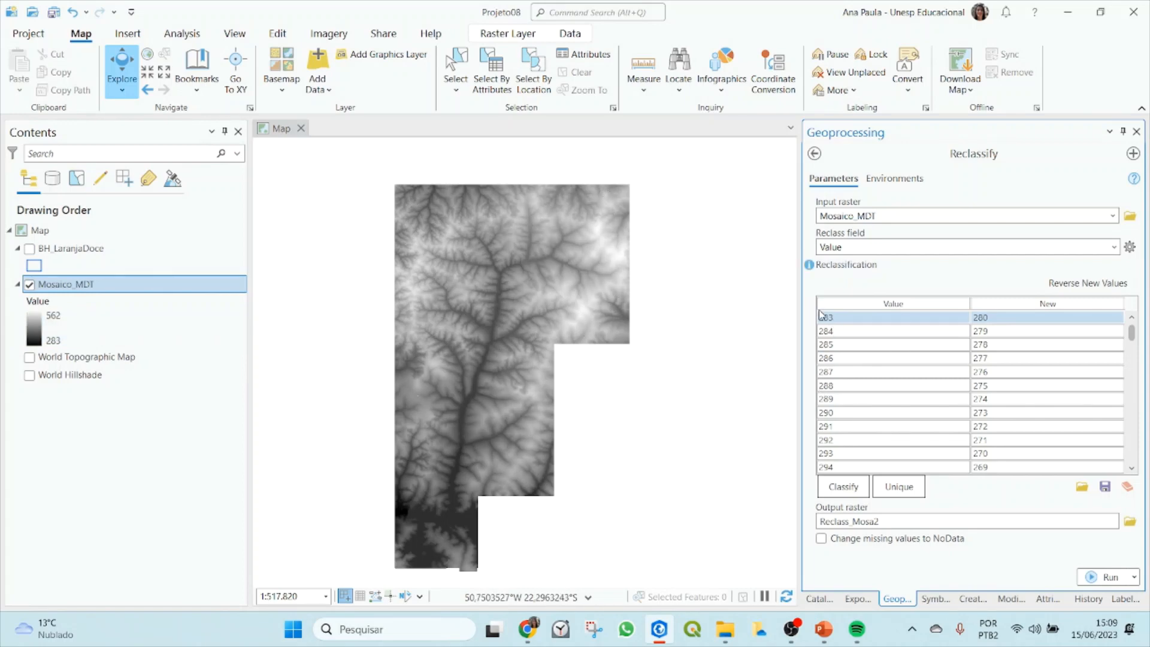
pyautogui.moveTo(1131, 333); pyautogui.dragTo(1132, 452)
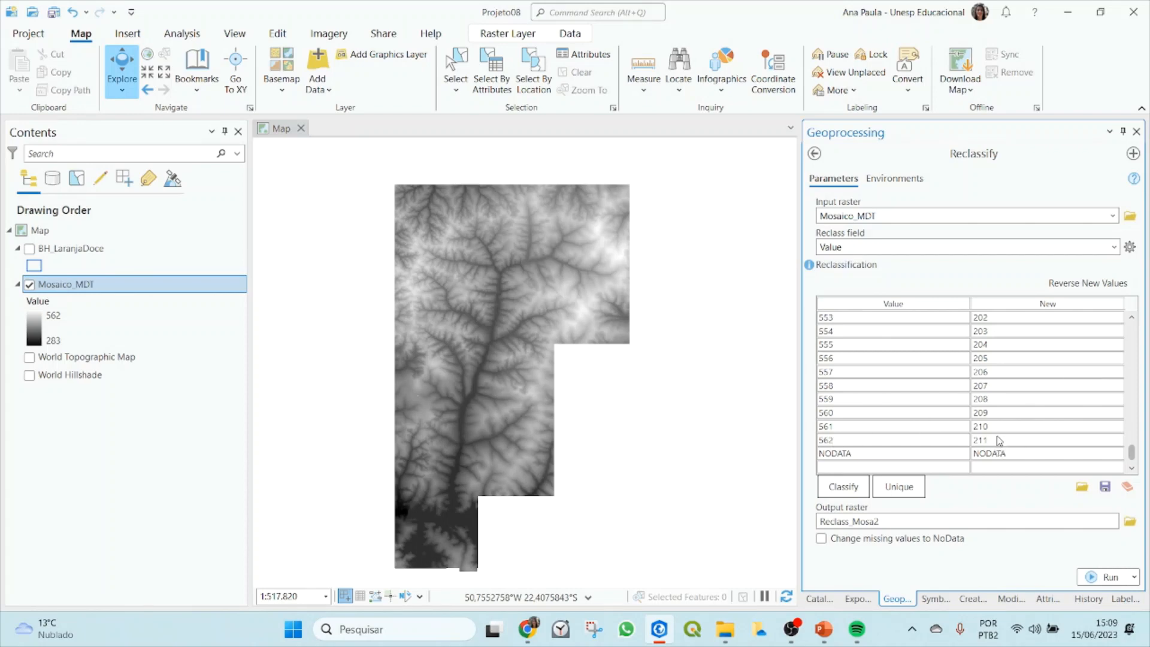
pyautogui.moveTo(1136, 453); pyautogui.dragTo(1131, 314)
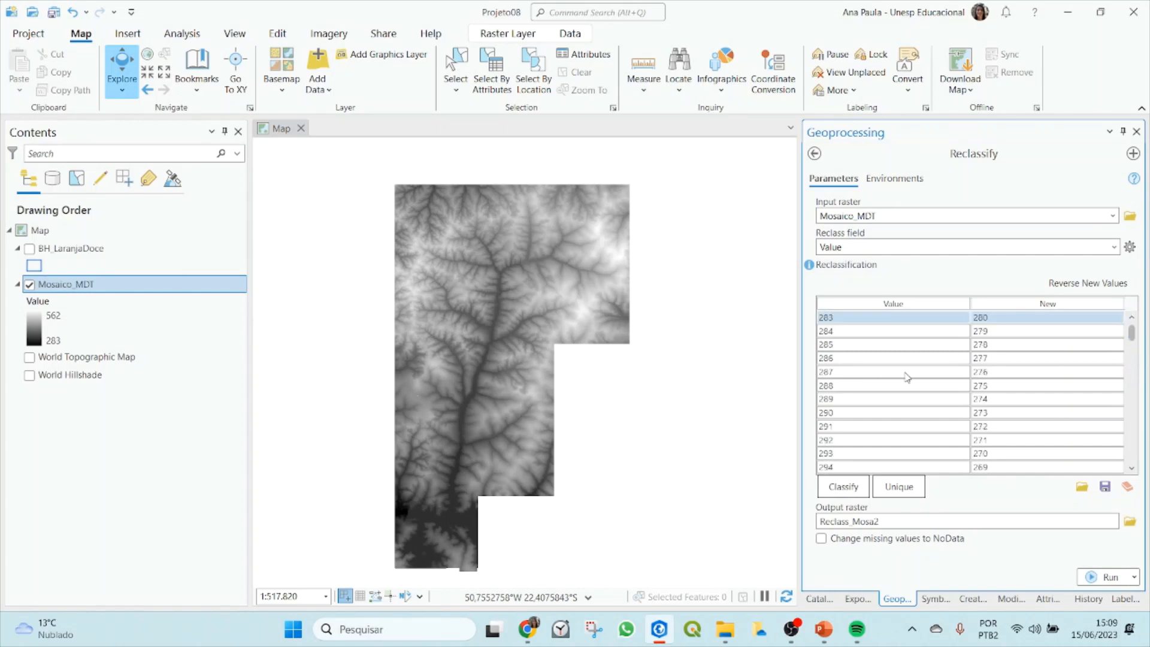
# Classify the raster values into 5 classes with the Natural Breaks (Jenks) method, checking the class breaks and histogram
pyautogui.click(842, 489)
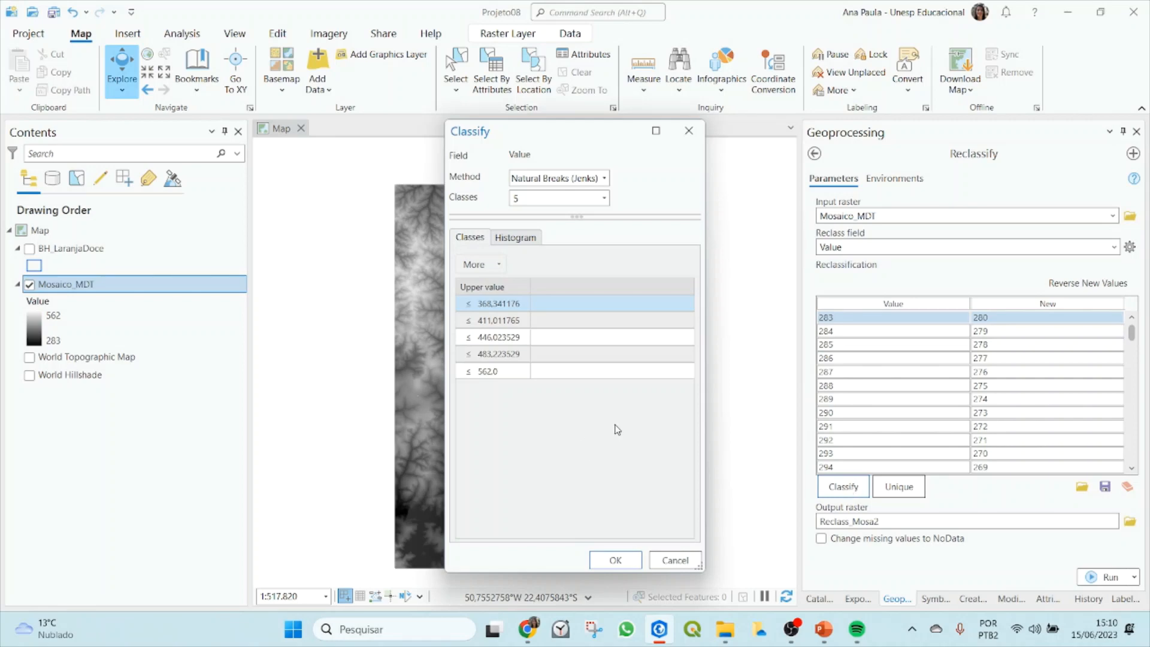
pyautogui.moveTo(560, 139); pyautogui.dragTo(251, 147)
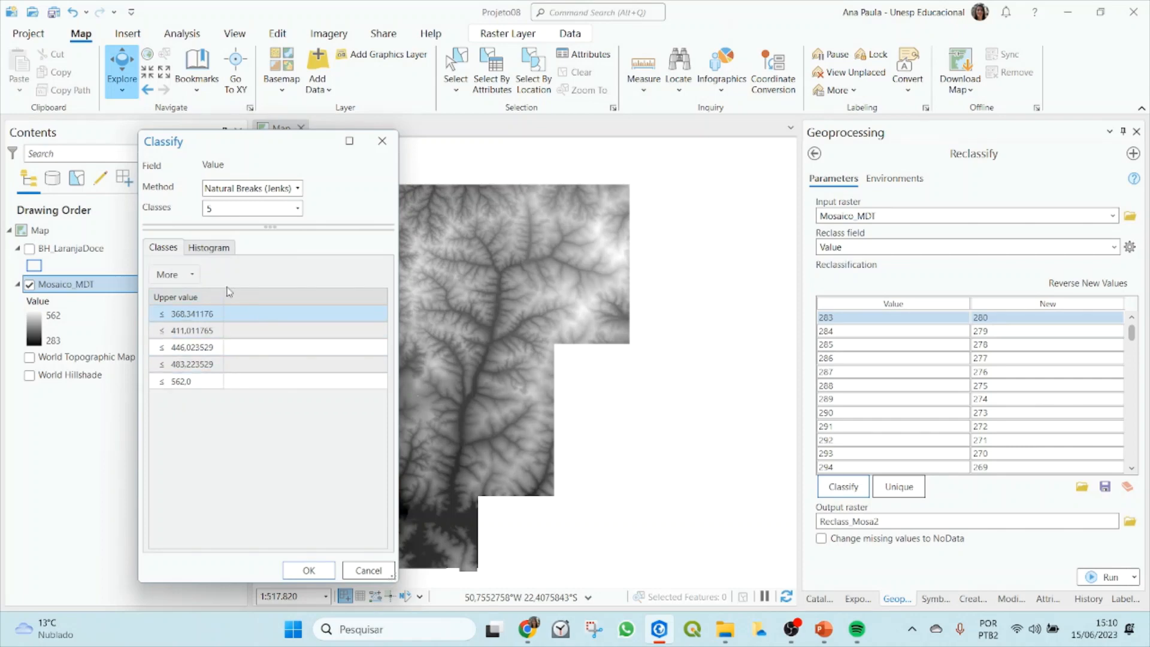
pyautogui.click(297, 189)
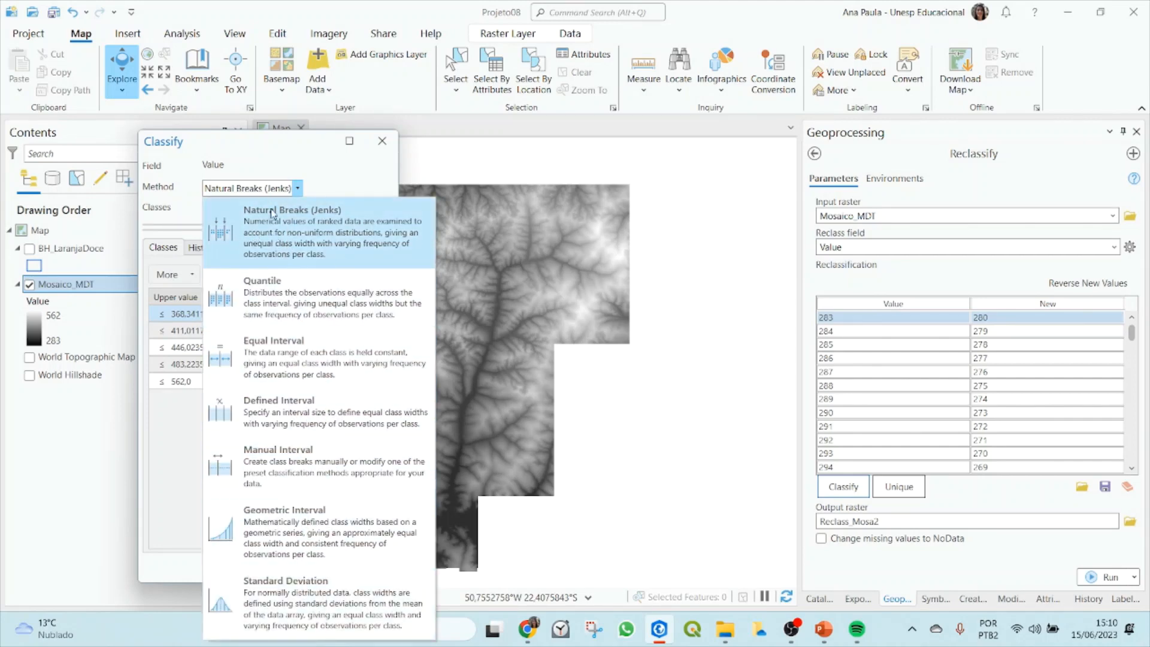
pyautogui.click(306, 238)
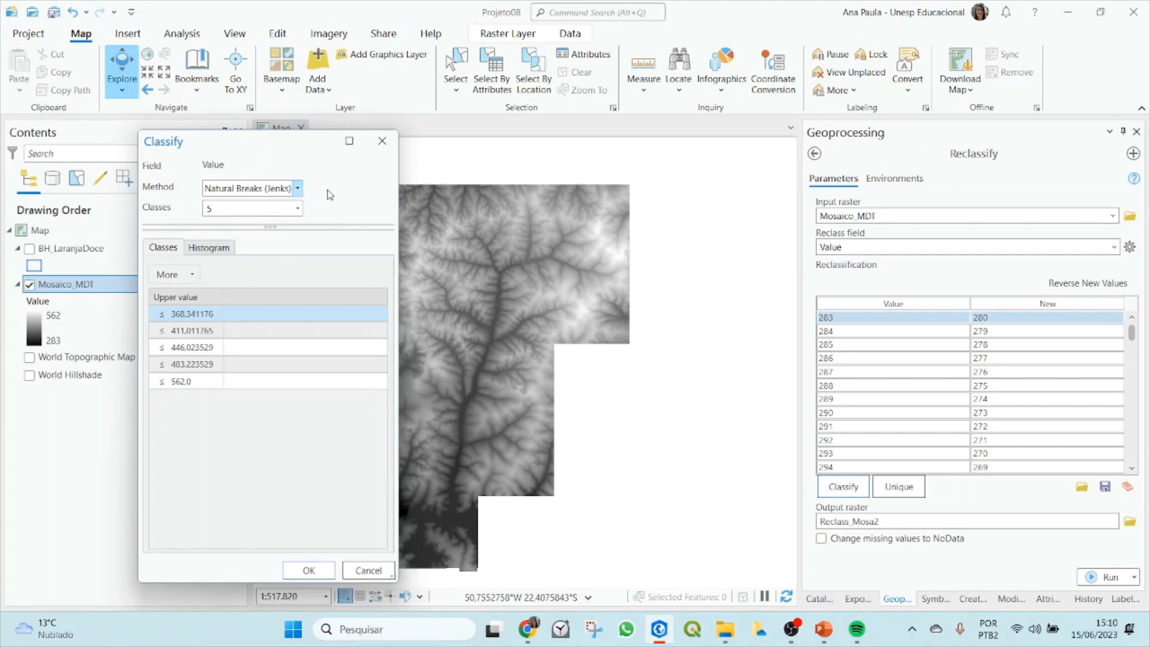
pyautogui.moveTo(290, 149); pyautogui.dragTo(282, 149)
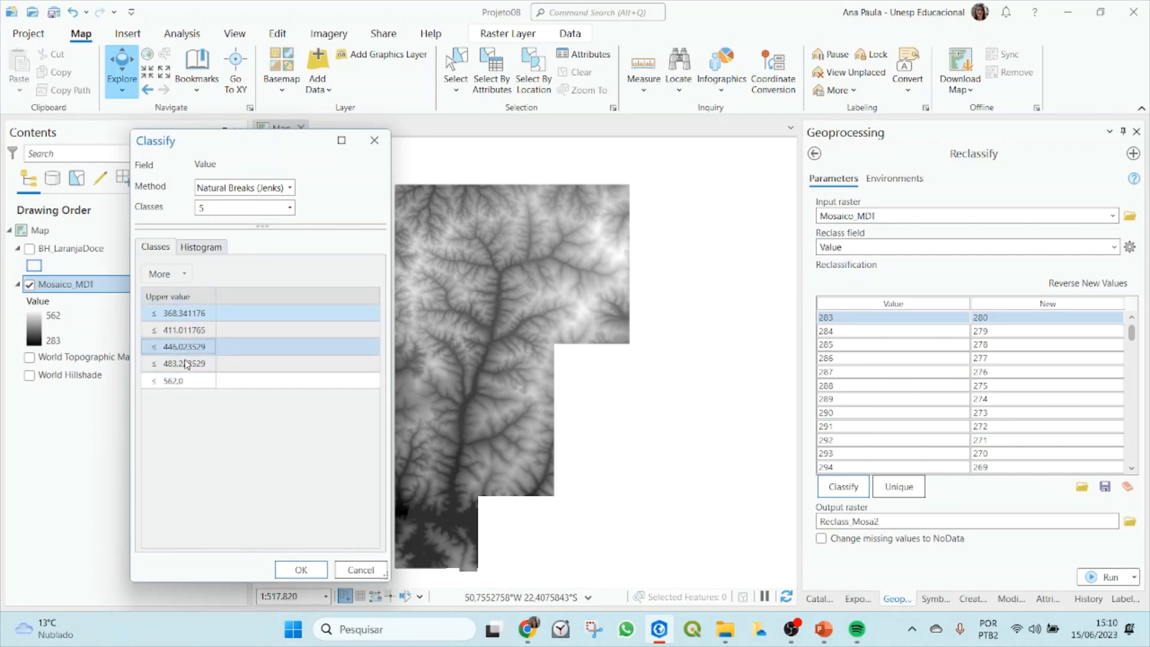
pyautogui.click(198, 248)
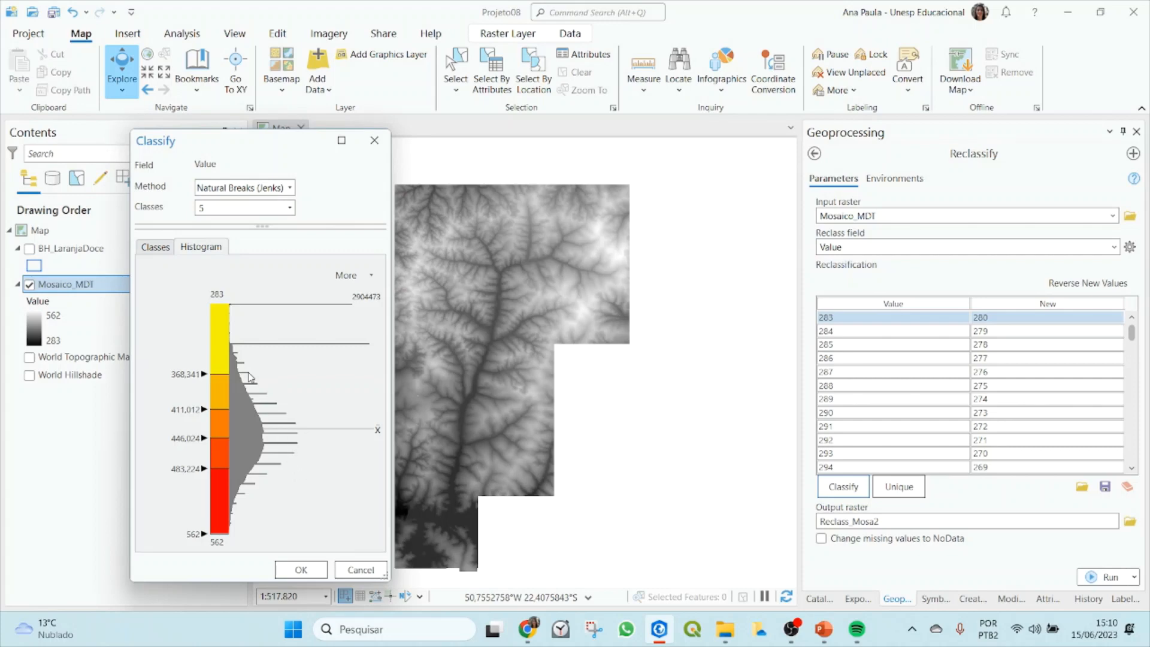
pyautogui.click(155, 247)
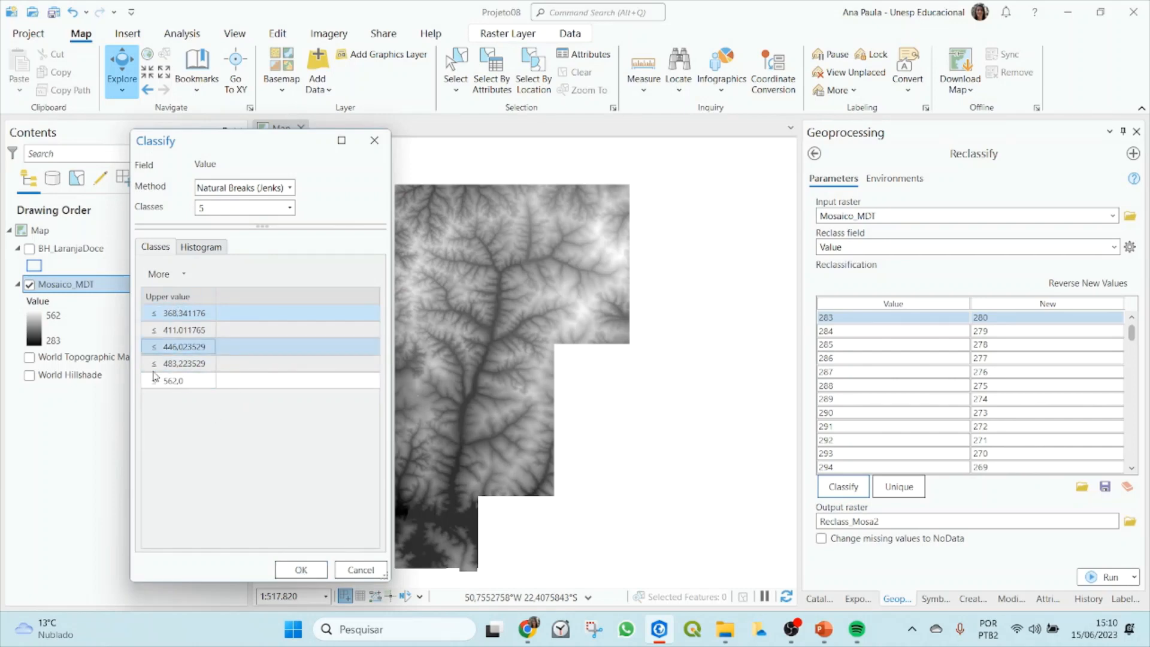
pyautogui.click(301, 569)
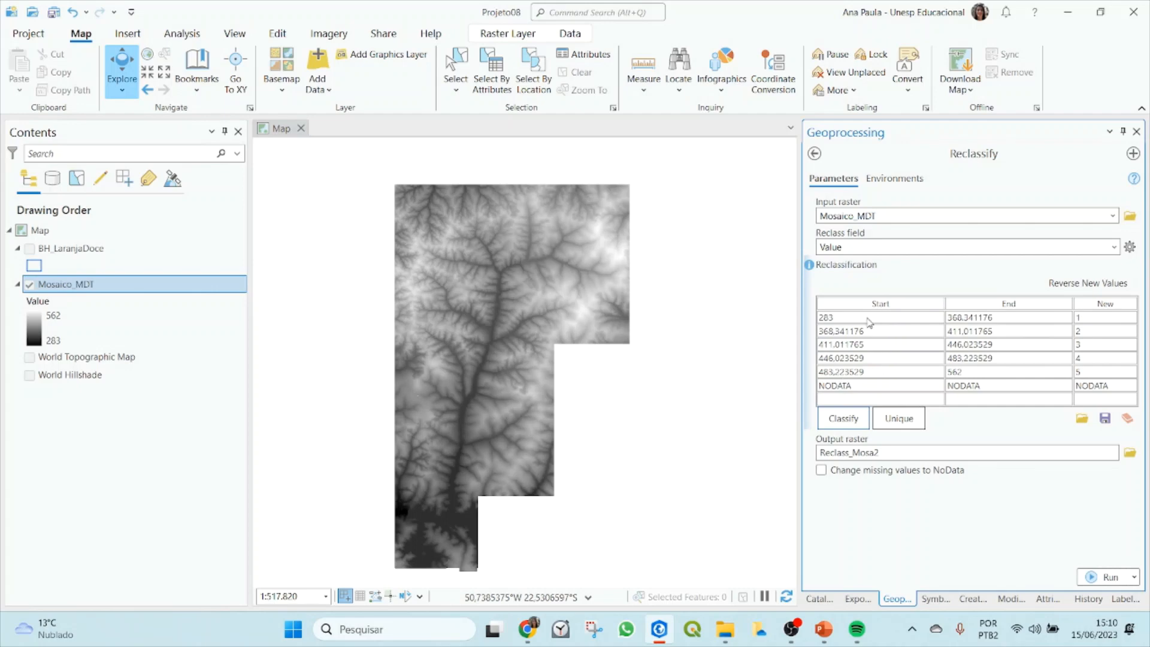
# Reopen the classification of the raster values and set the first two upper class values to 300 and 350
pyautogui.click(844, 418)
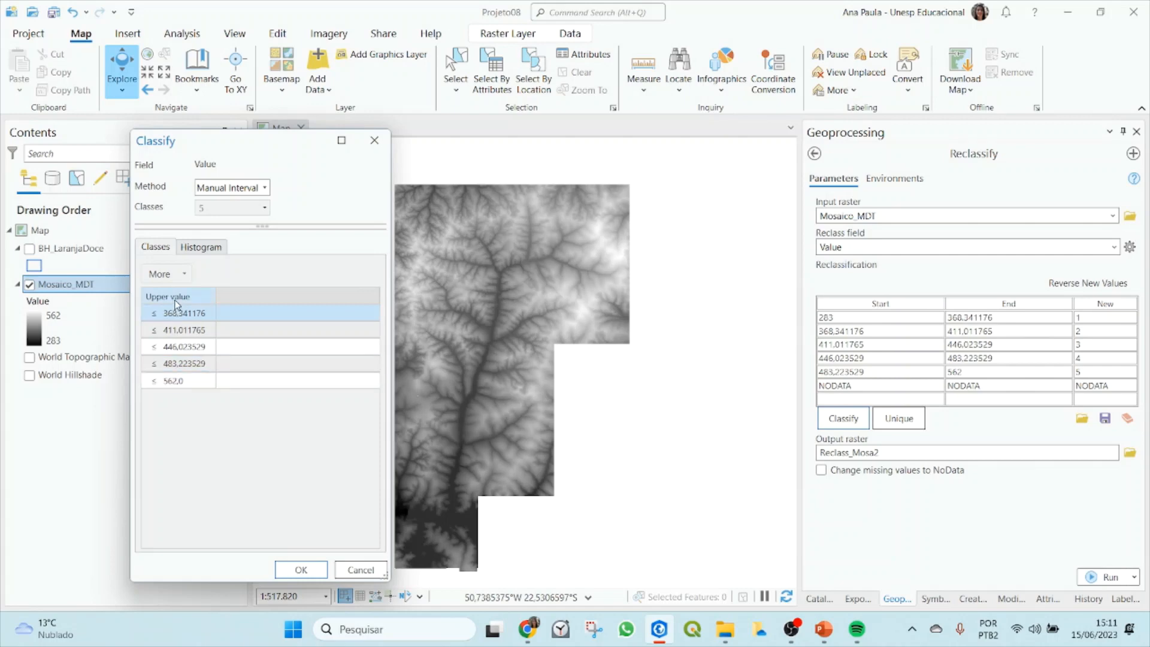
pyautogui.click(176, 315)
pyautogui.doubleClick(164, 315)
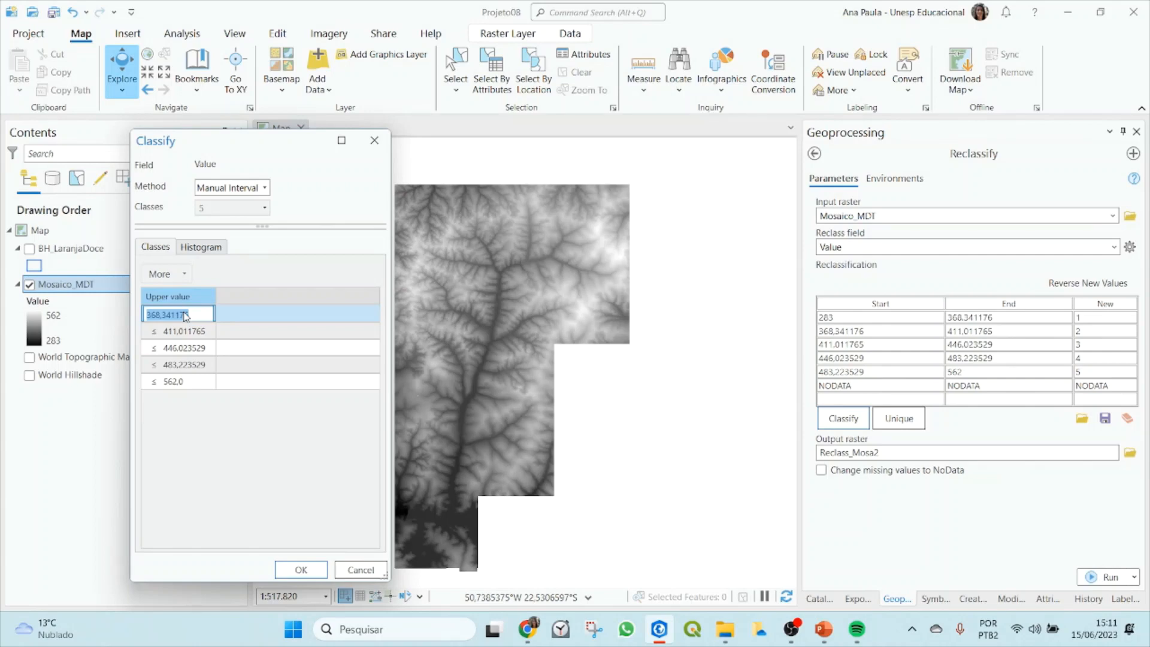
pyautogui.write('300')
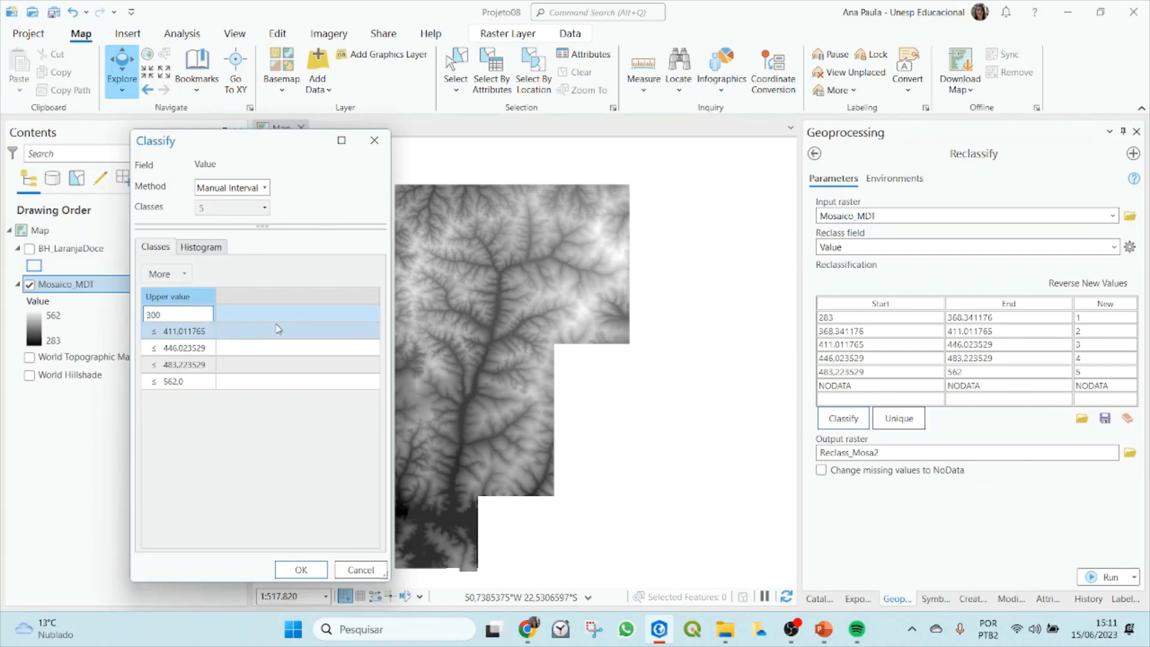
pyautogui.click(177, 332)
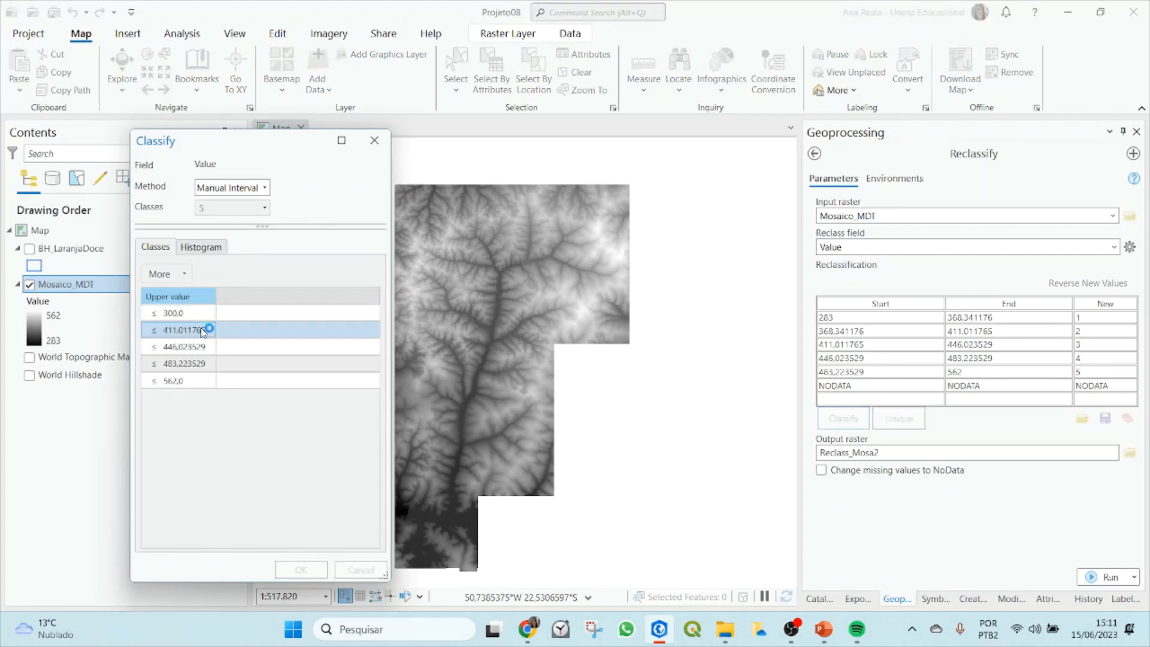
pyautogui.doubleClick(190, 331)
pyautogui.write('350')
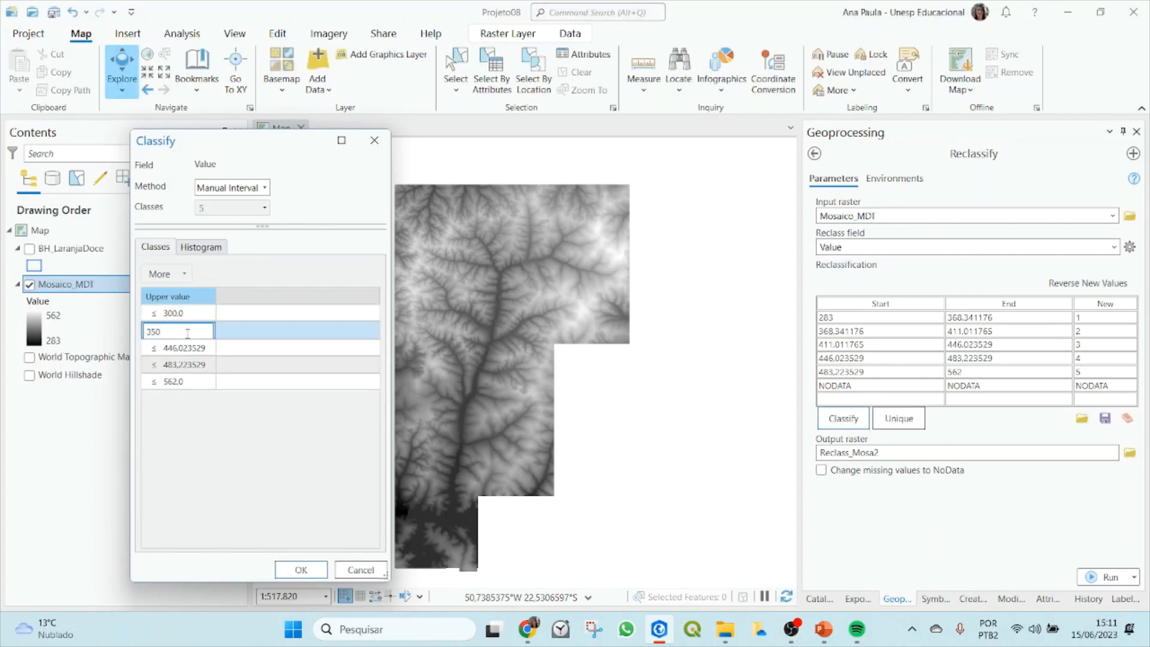
# Set the third and fourth upper class values to 400 and 450 and apply the manual classification
pyautogui.click(183, 353)
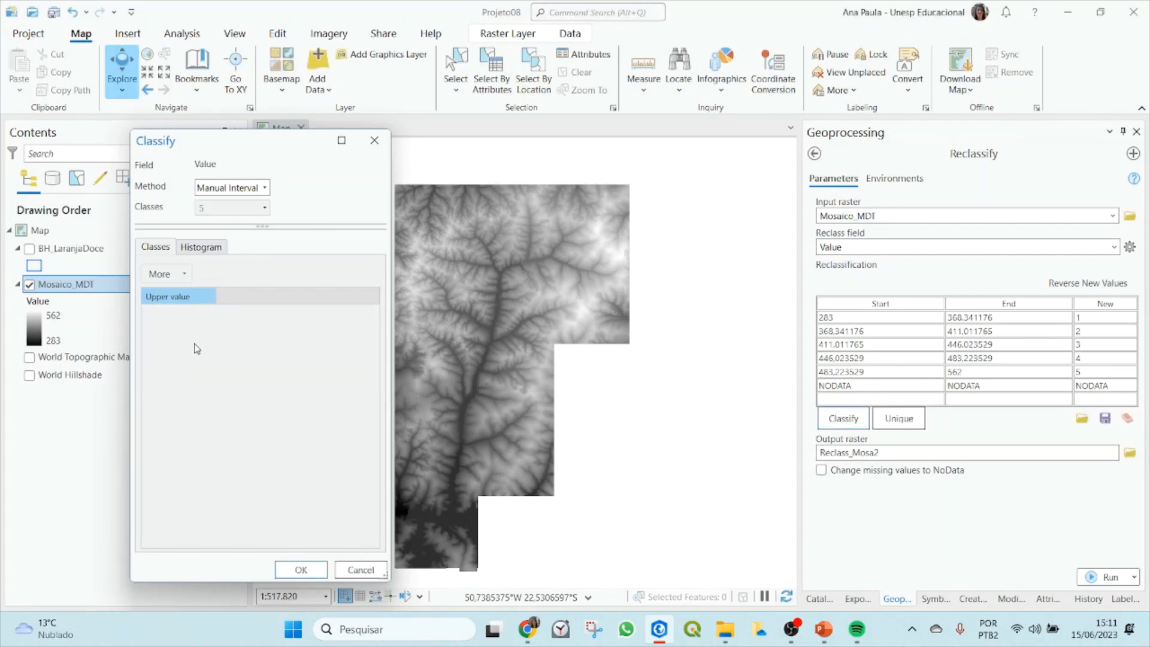
pyautogui.doubleClick(187, 350)
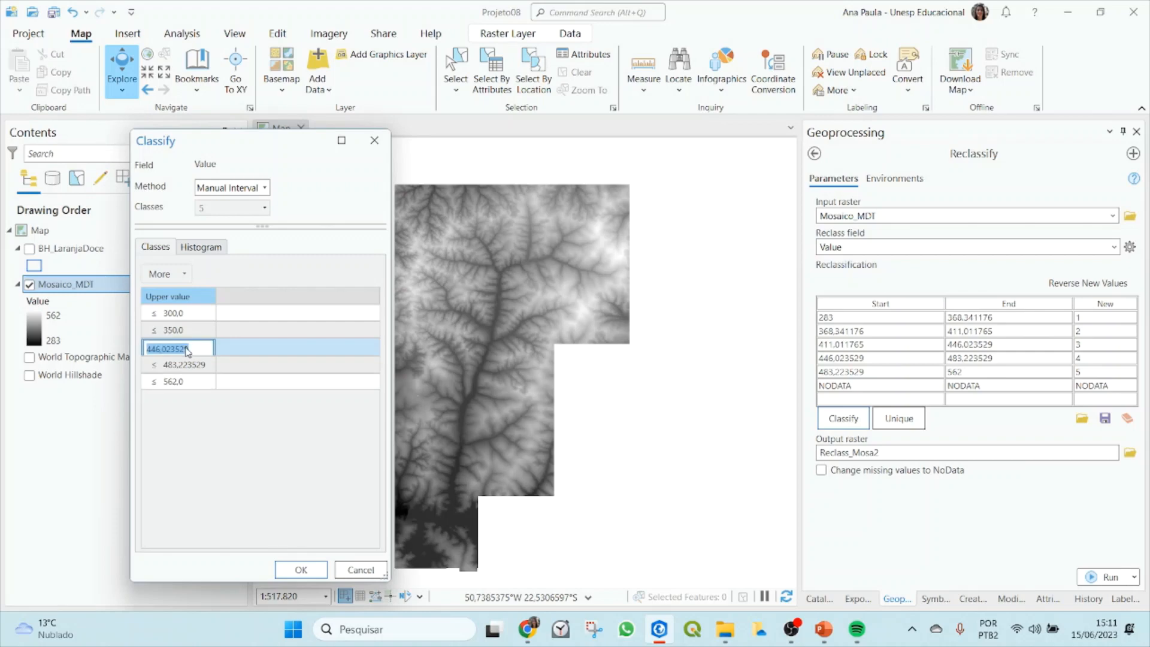
pyautogui.write('400')
pyautogui.click(204, 364)
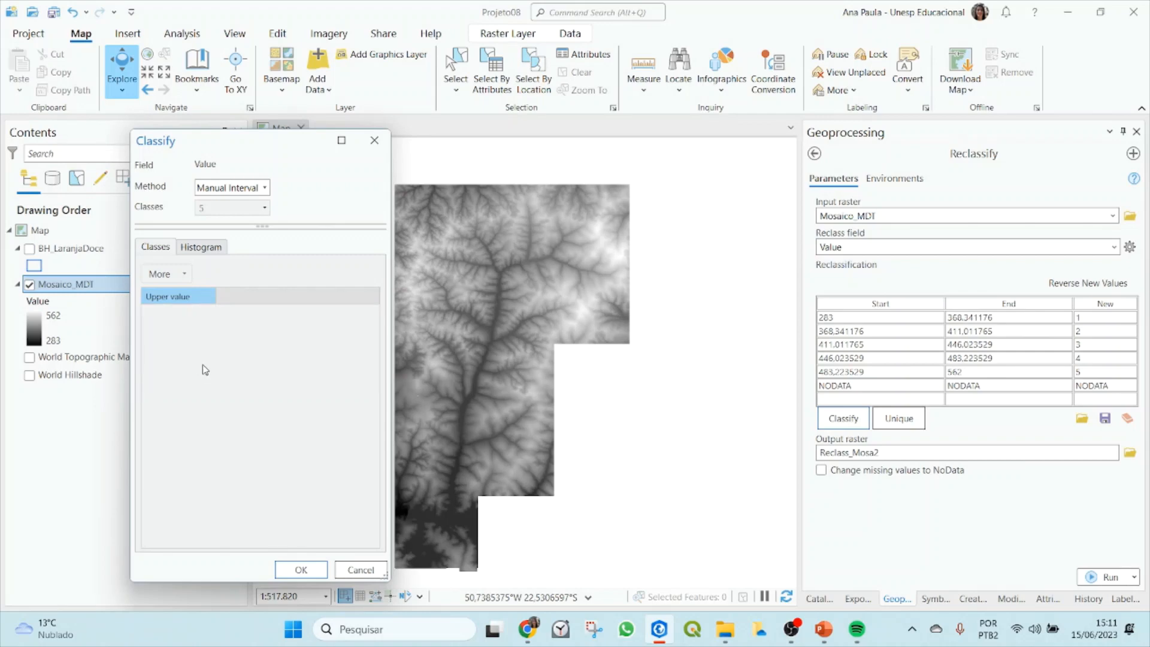
pyautogui.doubleClick(205, 365)
pyautogui.write('450')
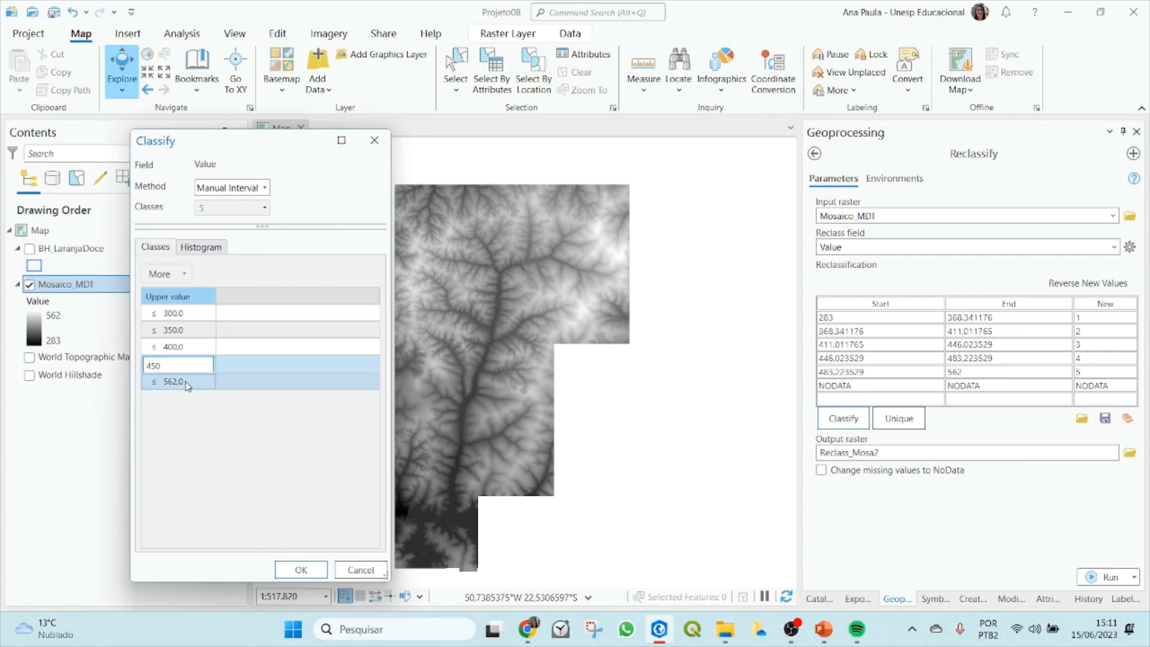
pyautogui.click(151, 388)
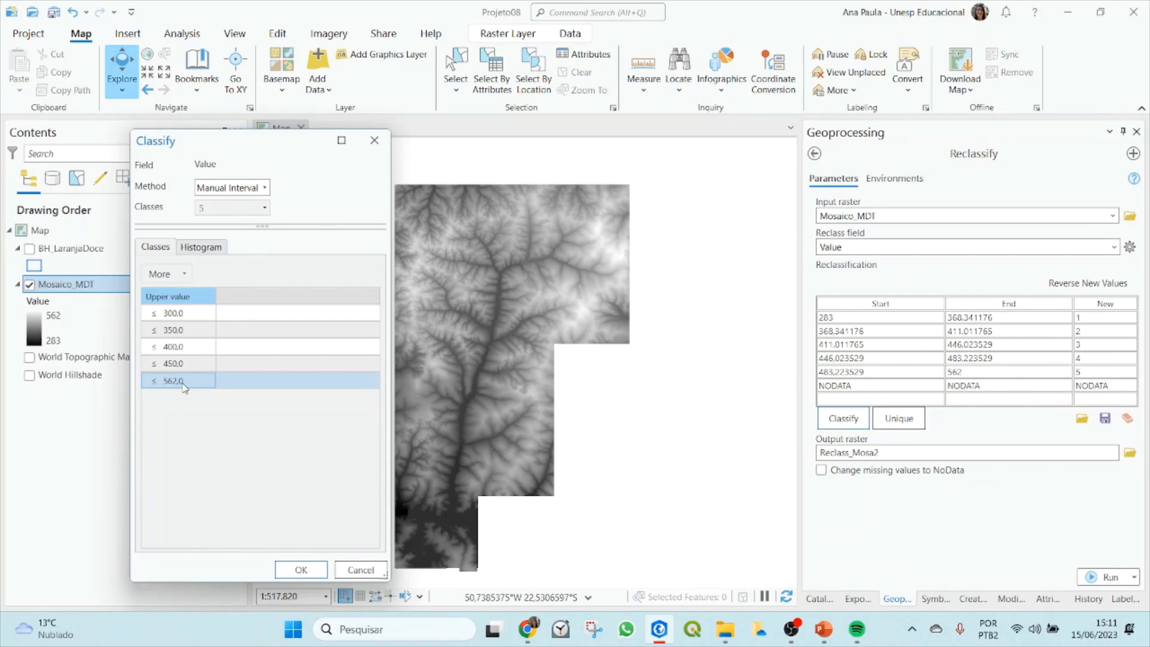
pyautogui.click(298, 569)
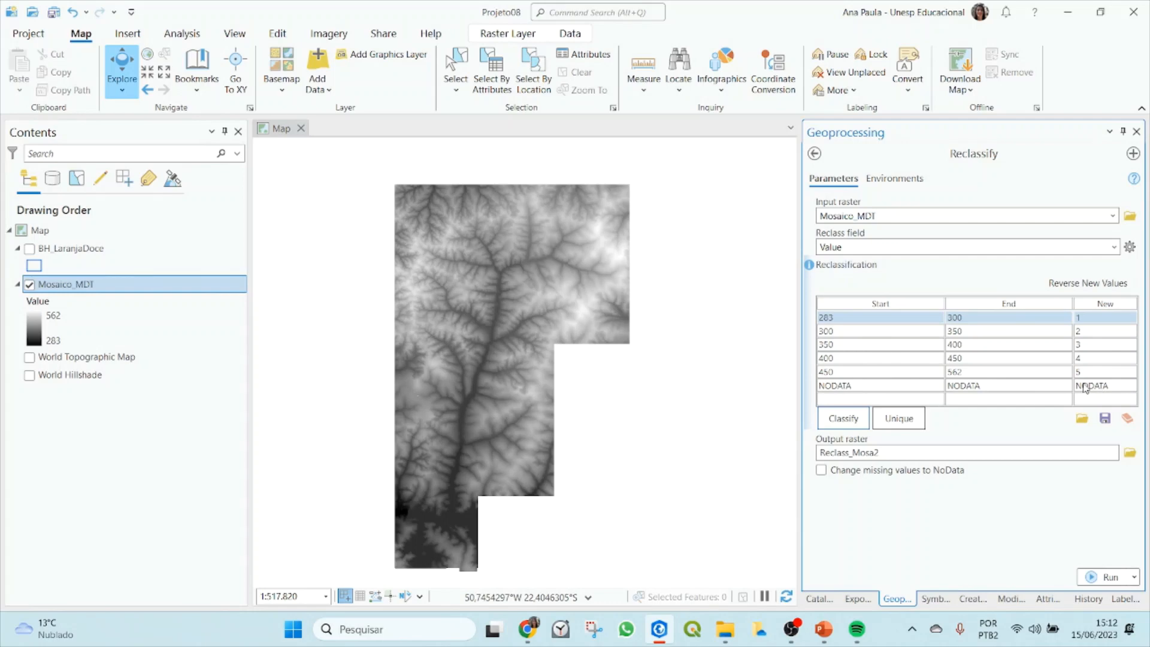
# Name the output raster Hipsometrico in Projeto08.gdb and run the Reclassify tool
pyautogui.click(822, 454)
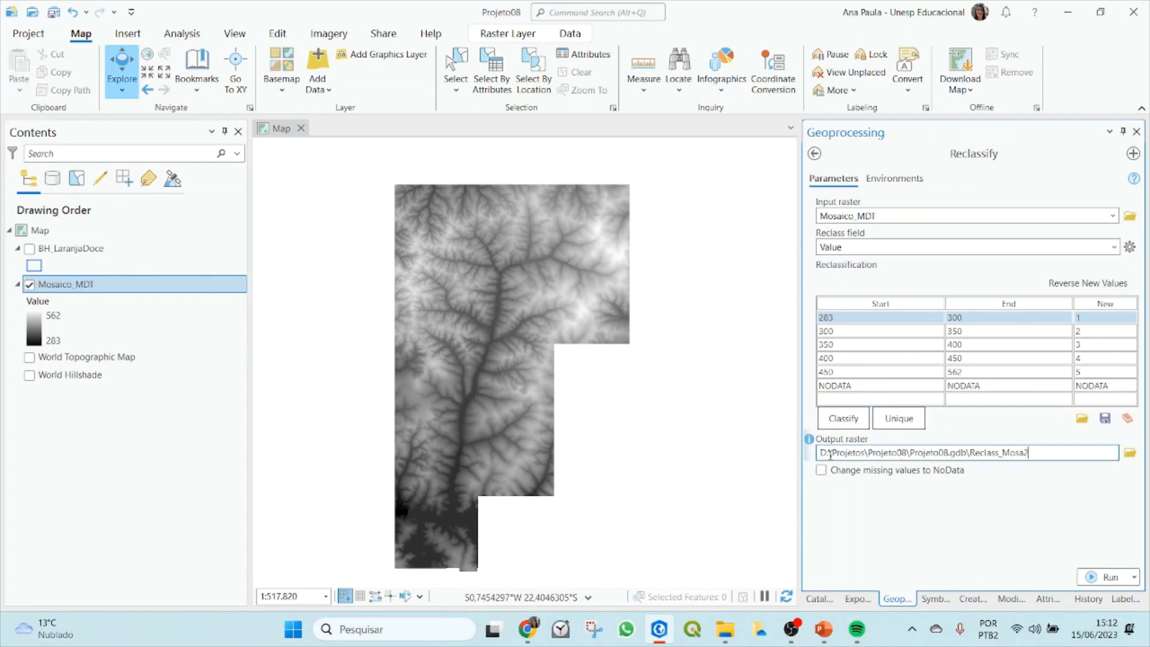
pyautogui.moveTo(911, 452); pyautogui.dragTo(970, 453)
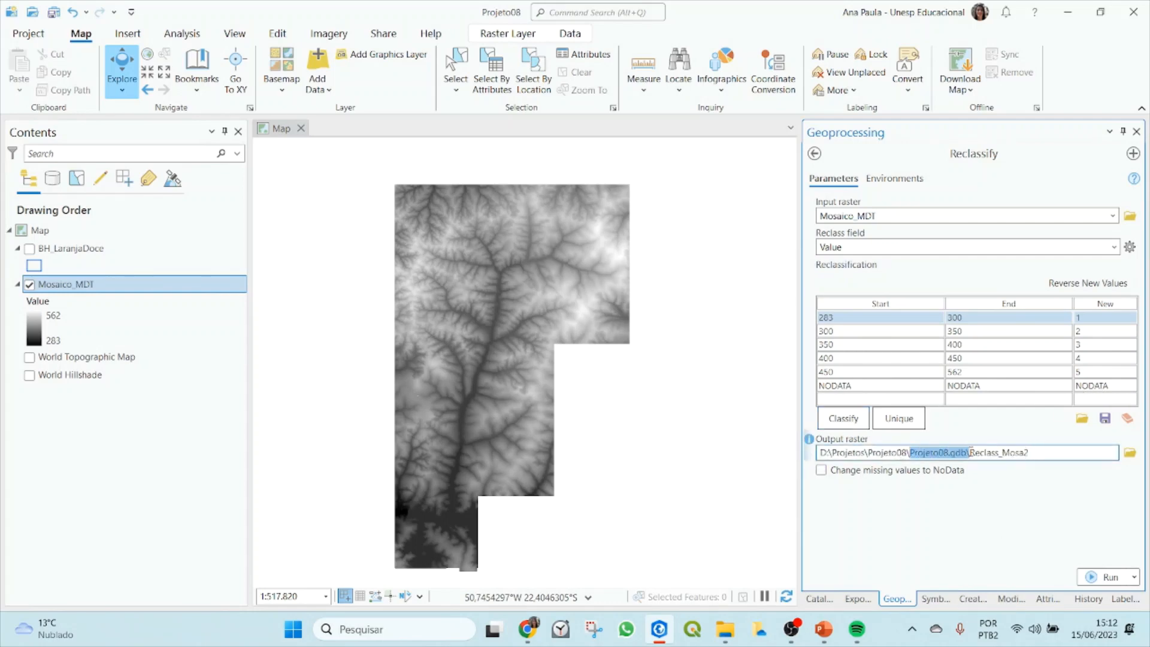
pyautogui.click(996, 452)
pyautogui.doubleClick(972, 452)
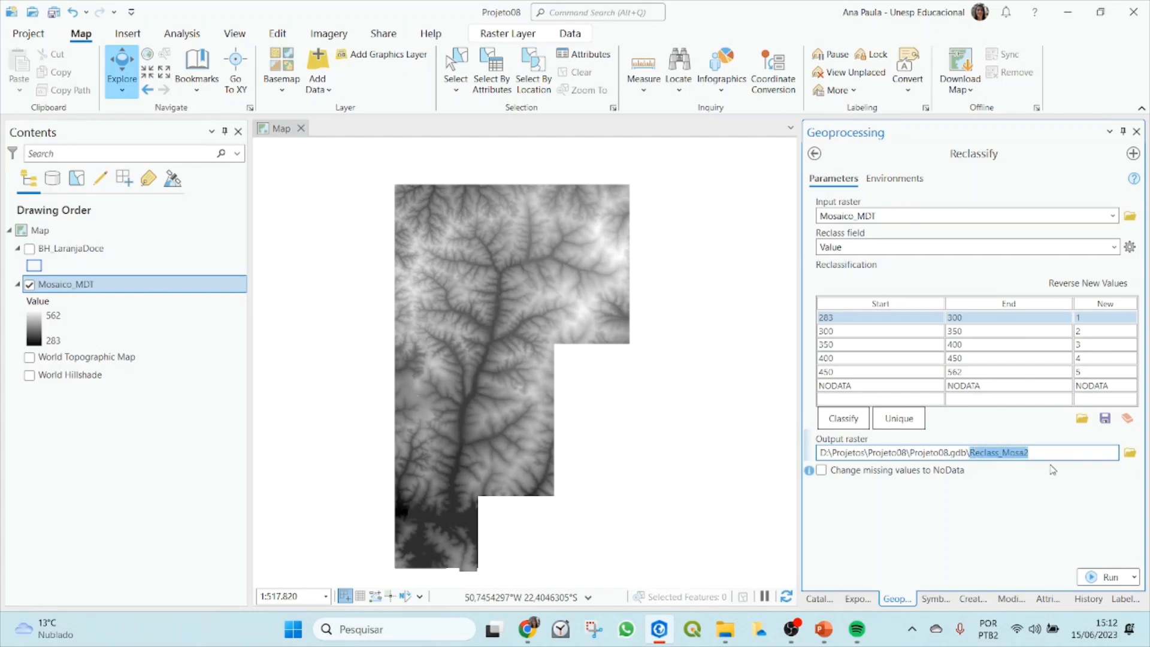
pyautogui.write('Hipsomet')
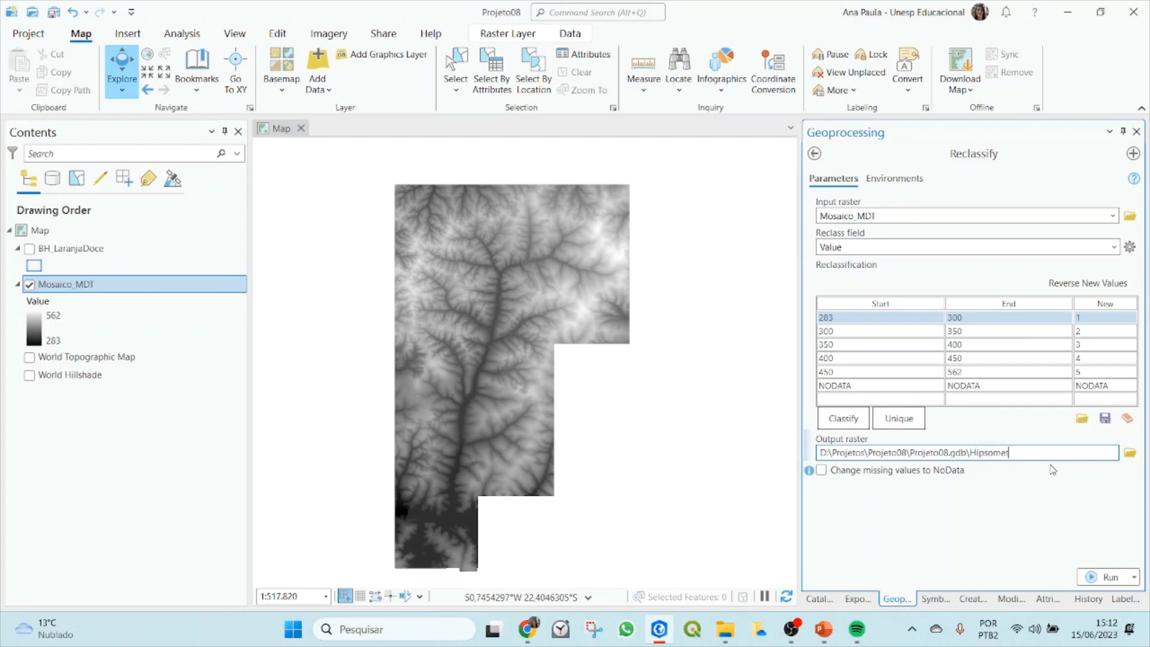
pyautogui.write('rico')
pyautogui.click(1059, 479)
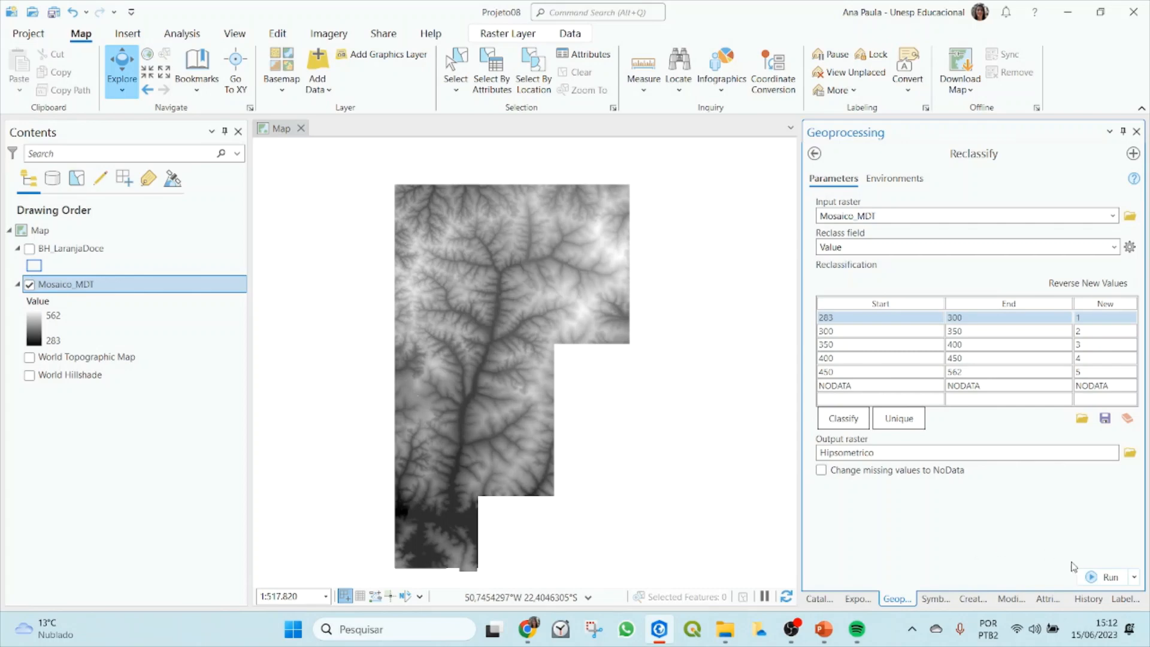
pyautogui.click(1120, 575)
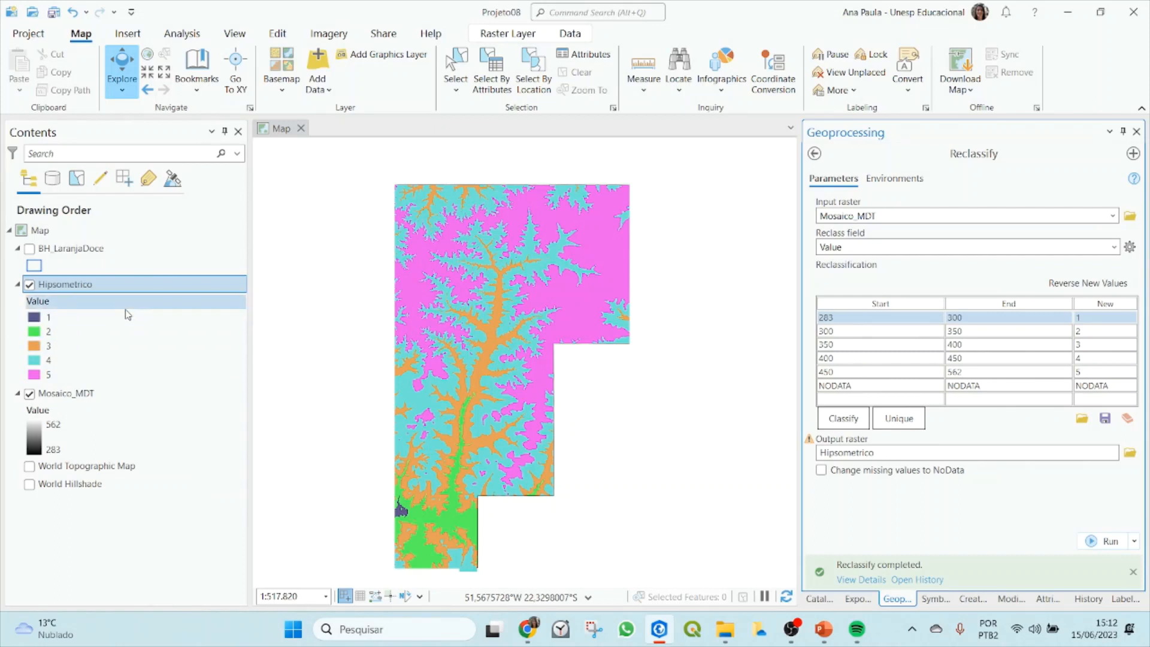
# Show the BH_LaranjaDoce layer and open the Hipsometrico symbology, keeping Unique Values as the primary symbology
pyautogui.click(29, 248)
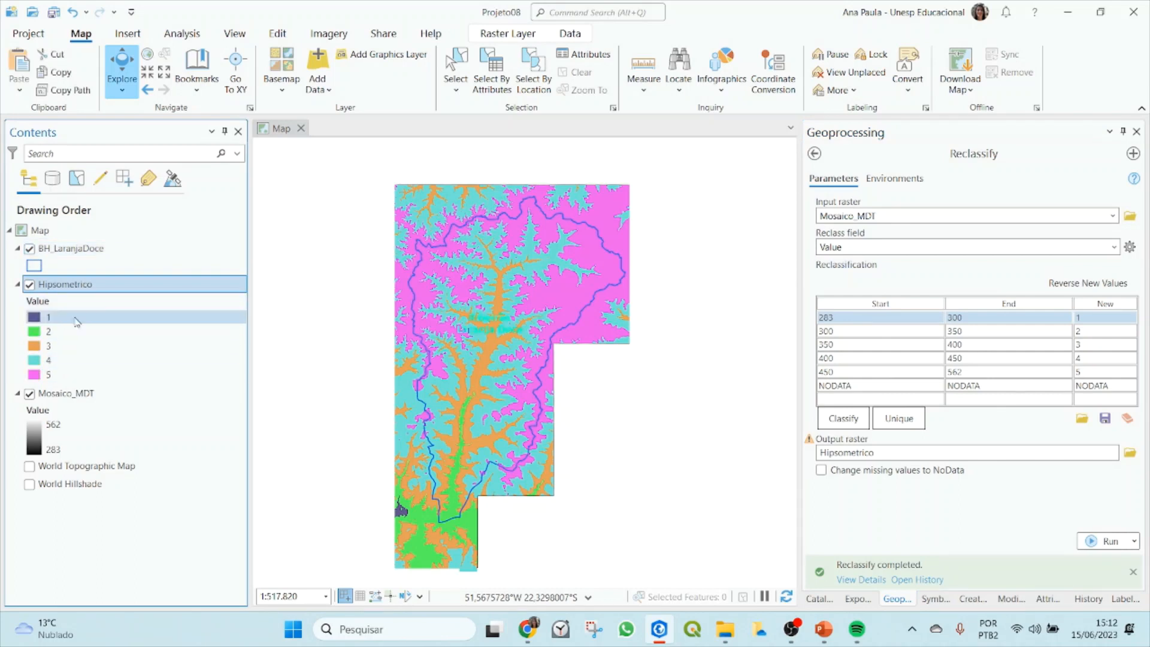
pyautogui.click(933, 598)
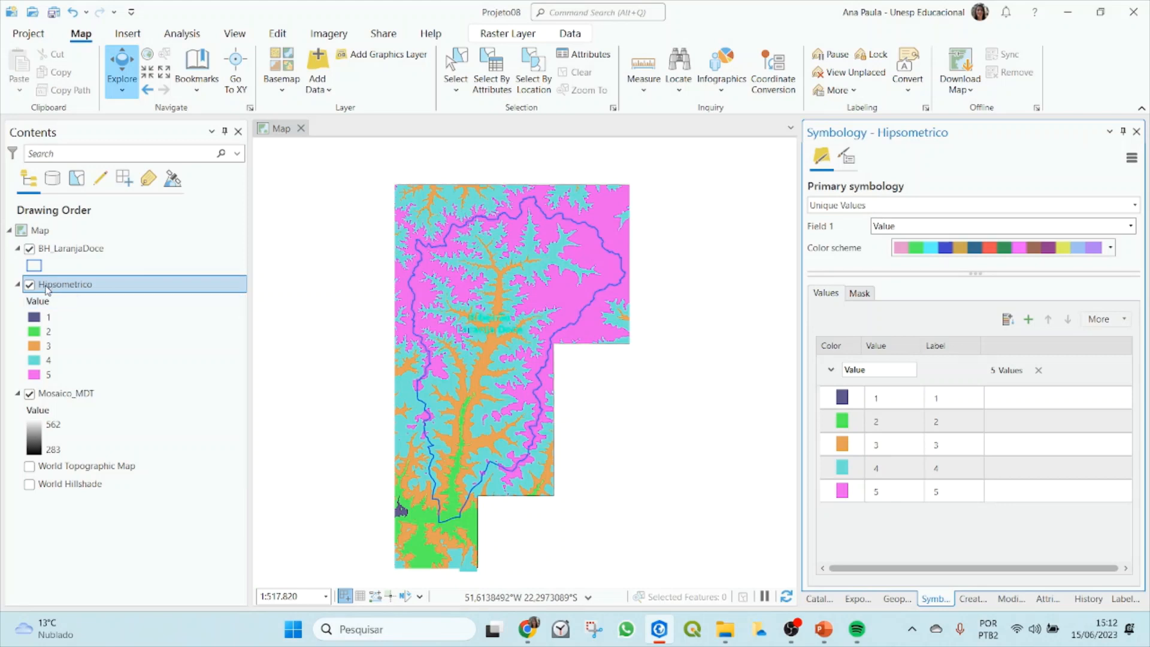
pyautogui.click(80, 284)
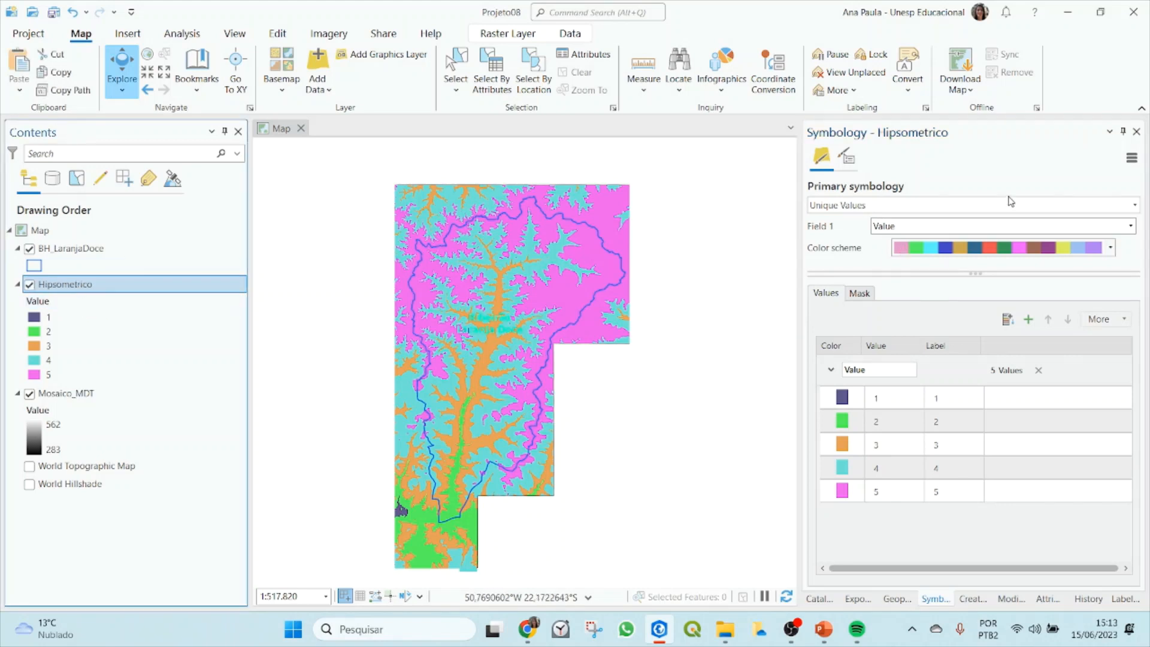
pyautogui.click(876, 206)
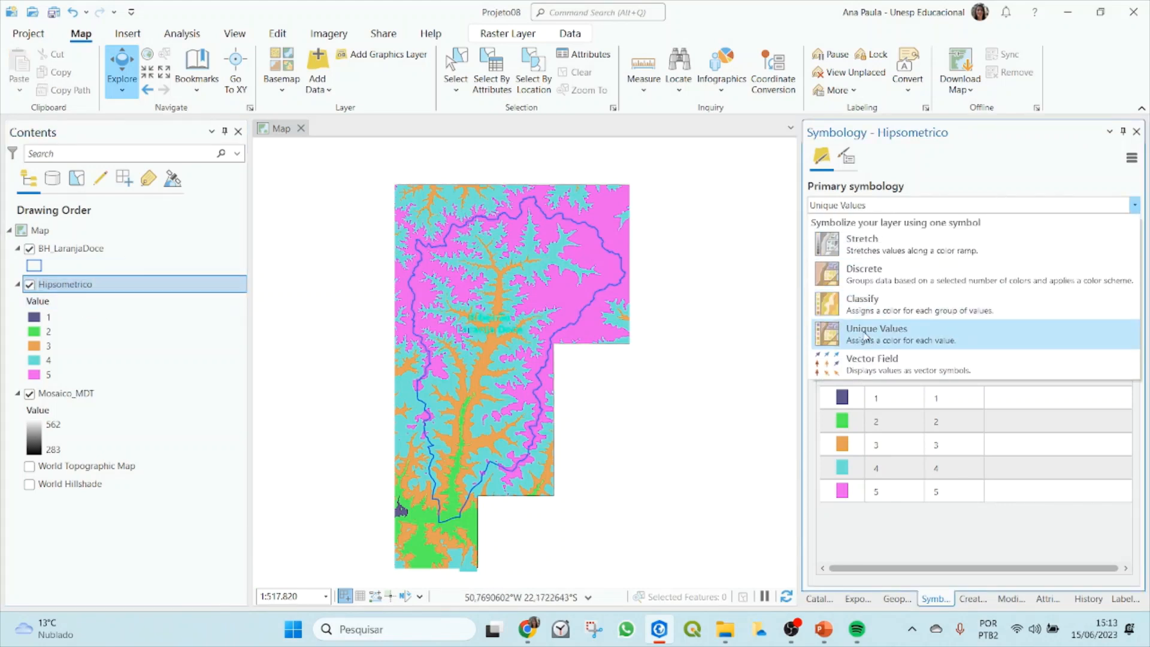
pyautogui.click(878, 339)
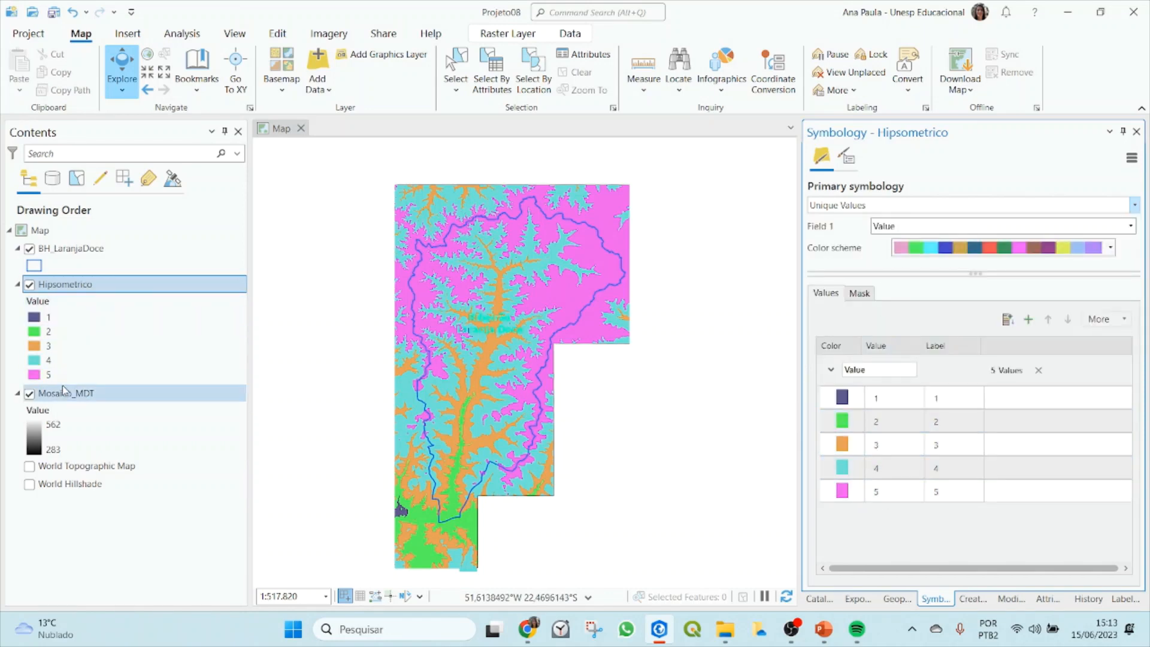
# Hide the Mosaico_MDT layer and label value 1 of Hipsometrico as <=300m
pyautogui.click(30, 394)
pyautogui.click(954, 398)
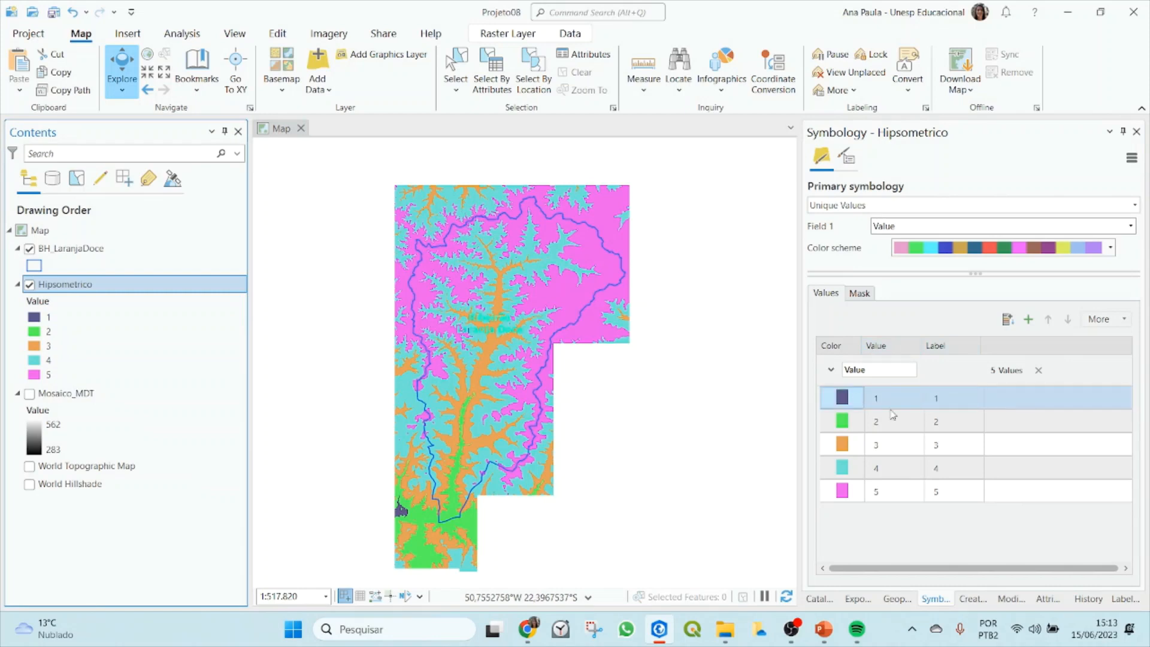
pyautogui.click(897, 404)
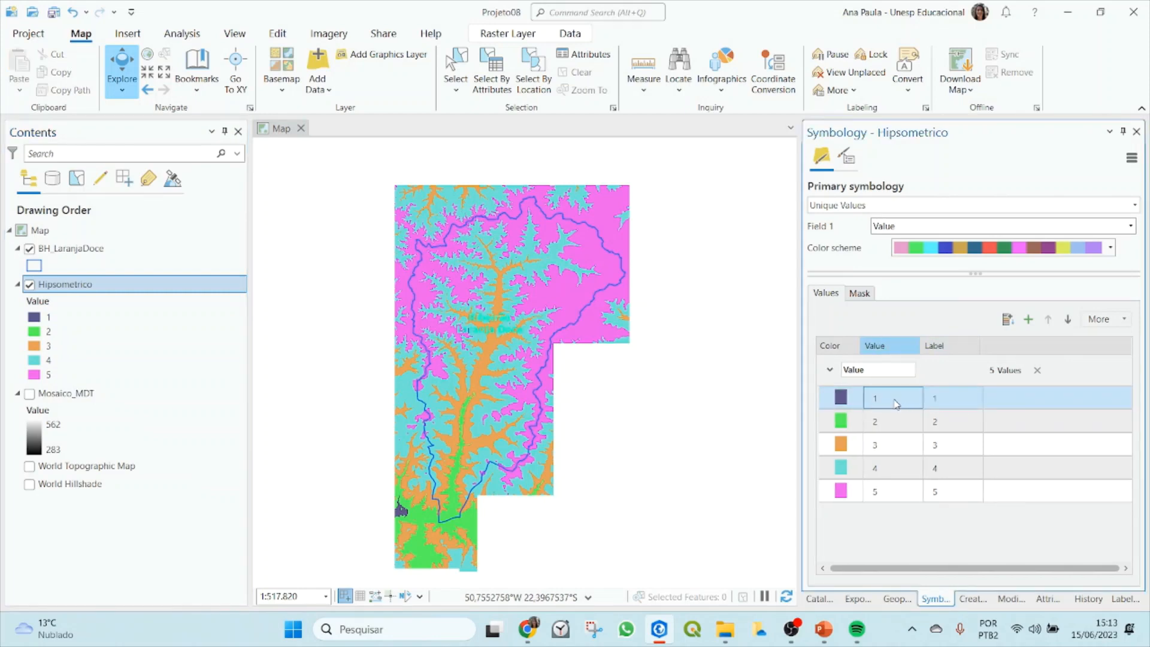
pyautogui.click(949, 400)
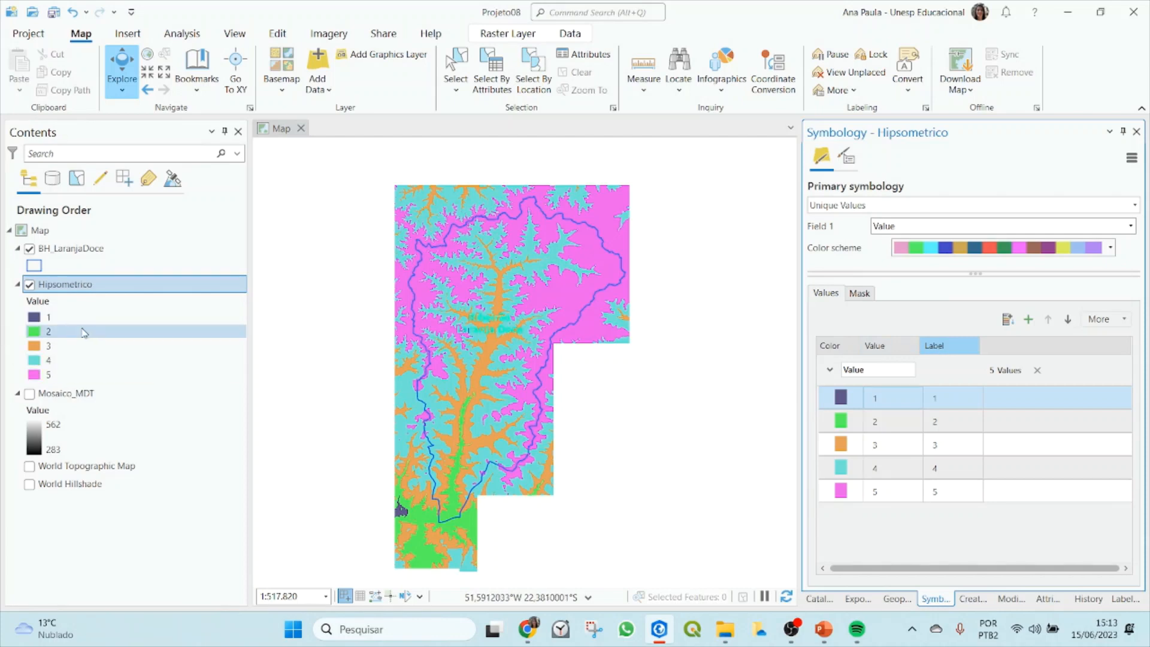
pyautogui.click(956, 401)
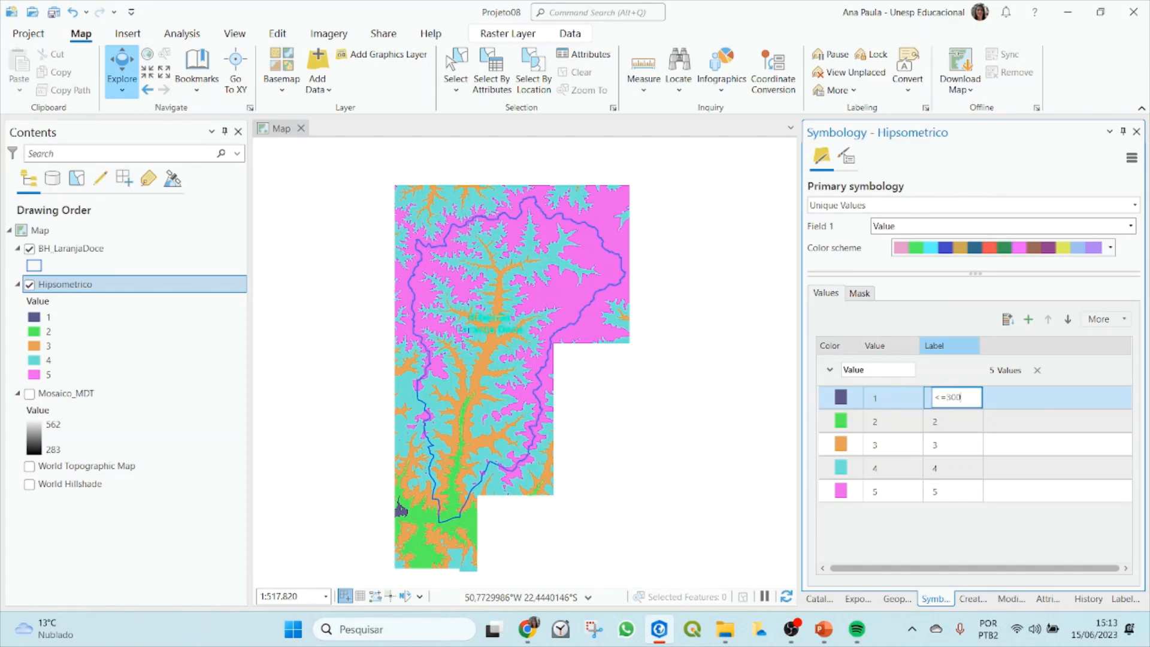
pyautogui.press('Return')
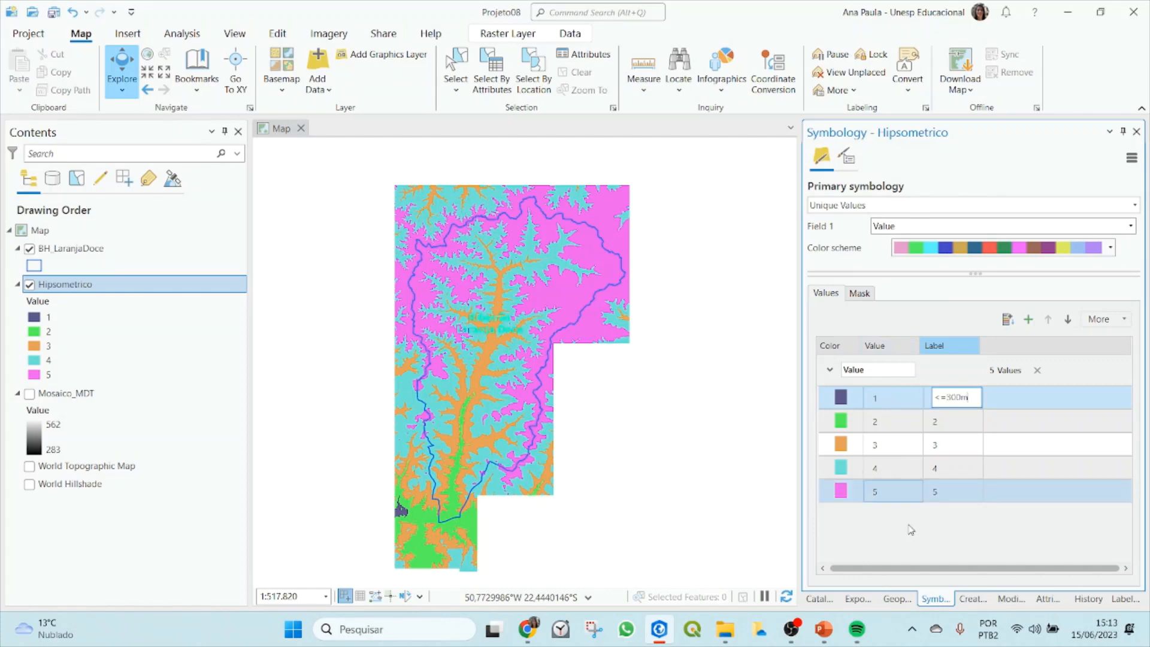
# Check the class limits in the Reclassify table and label value 2 of Hipsometrico as 300,1-350m
pyautogui.click(897, 599)
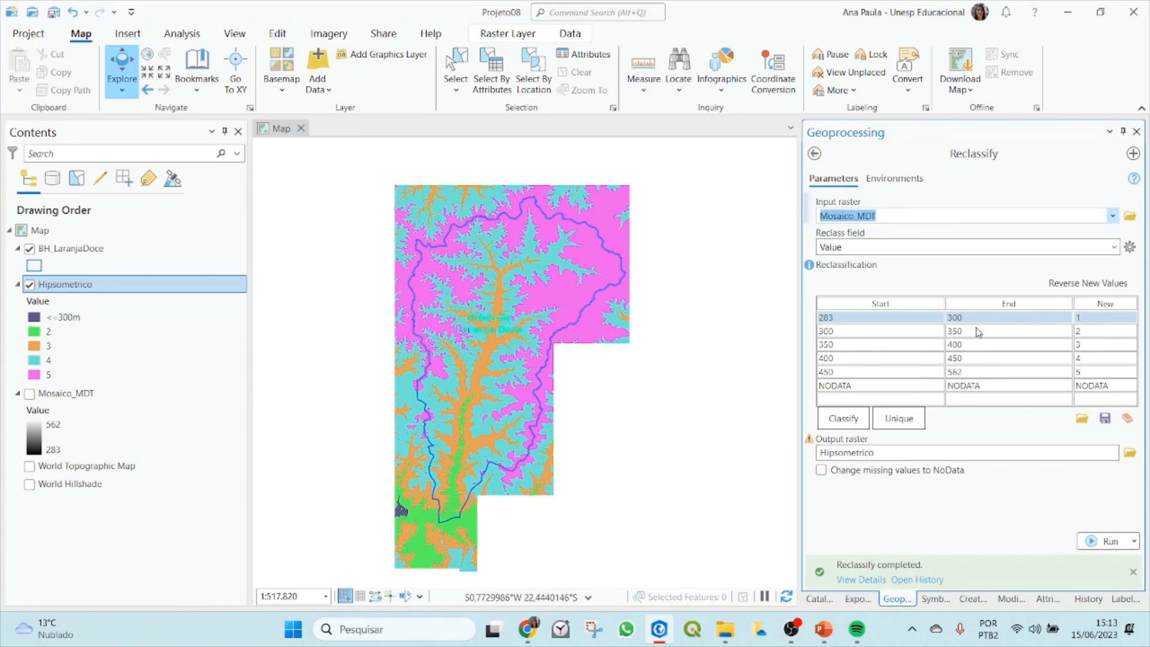
pyautogui.click(935, 598)
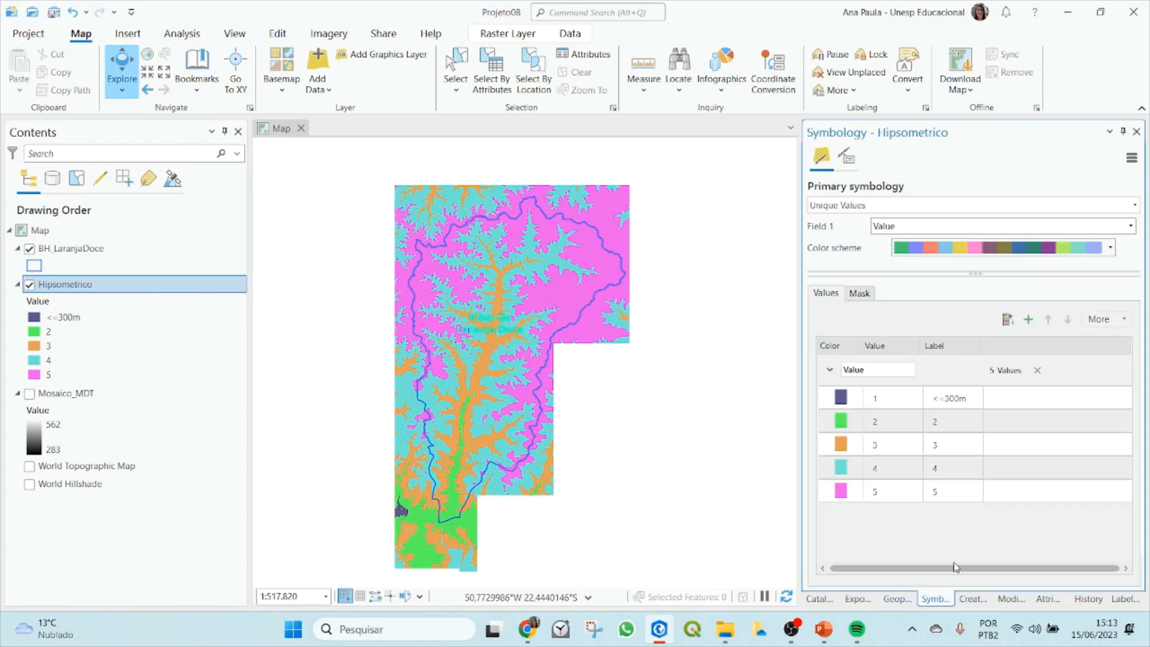
pyautogui.click(946, 422)
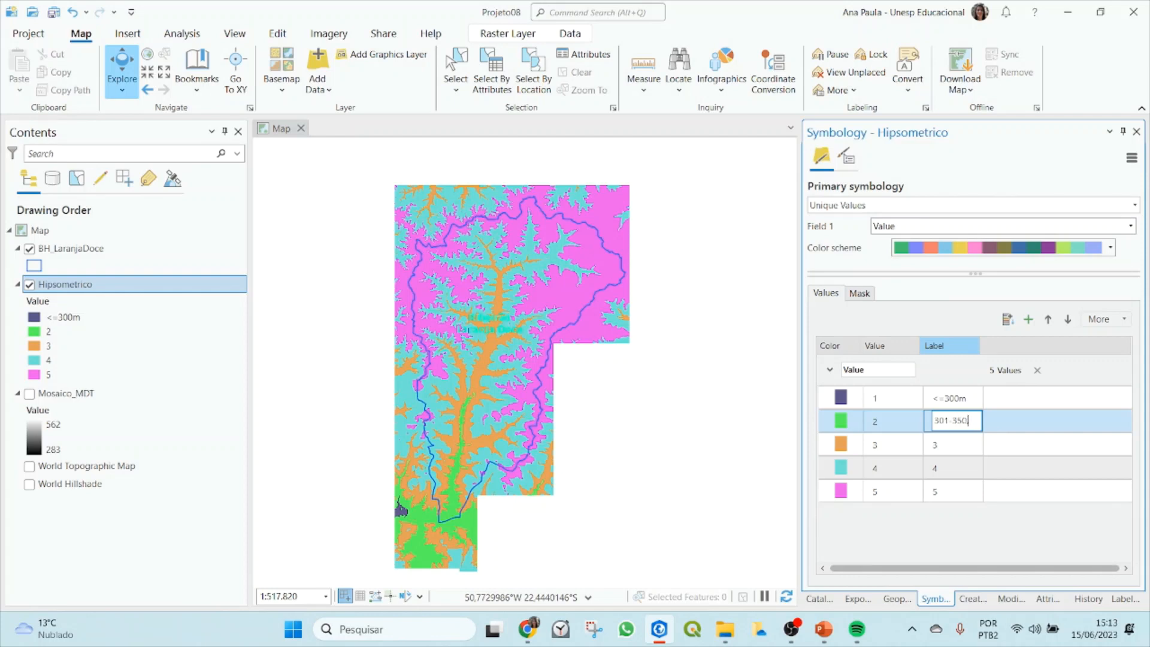
pyautogui.press('Tab')
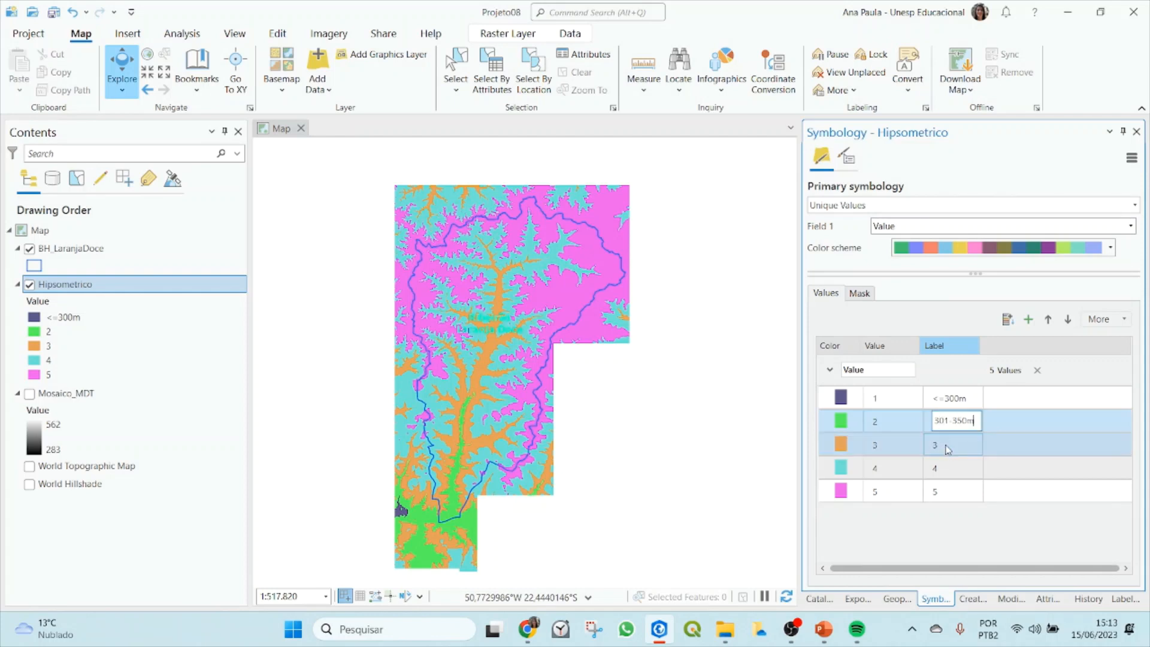
pyautogui.click(944, 423)
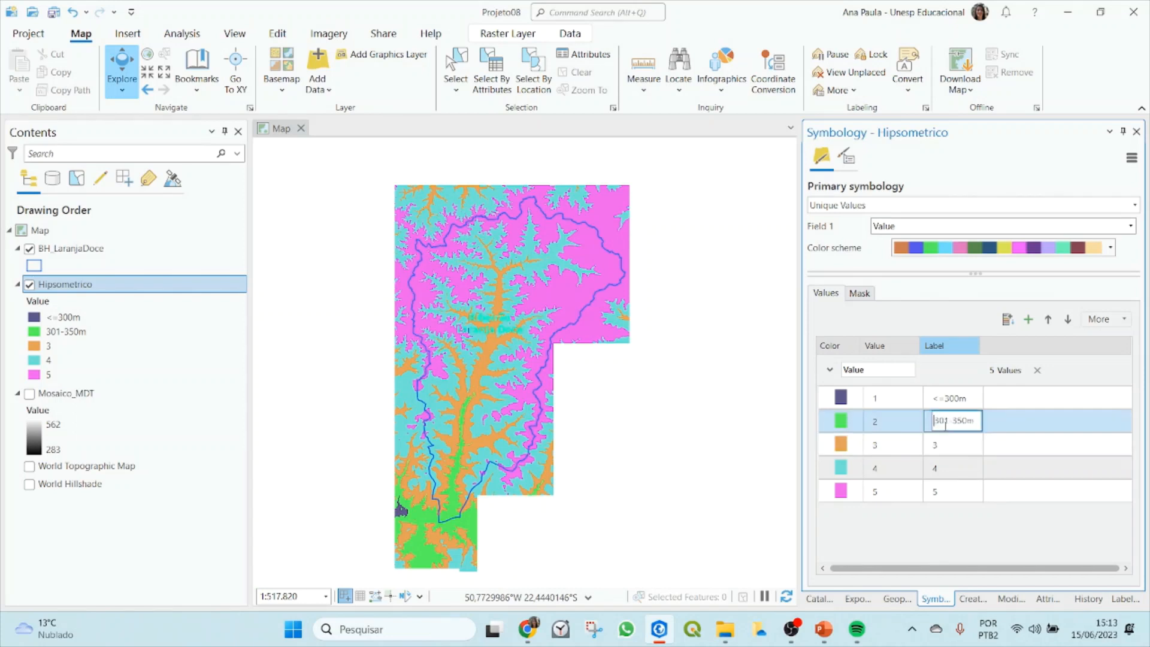
pyautogui.write('0,')
# Label value 3 of Hipsometrico as 350,1-400m
pyautogui.click(951, 445)
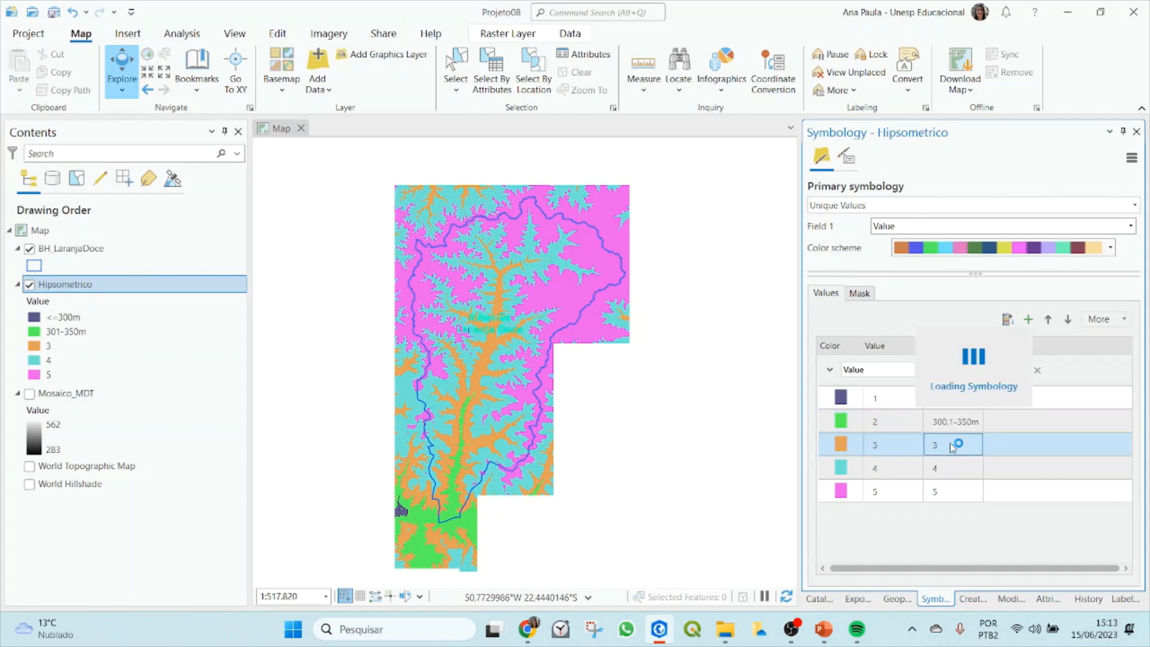
pyautogui.click(950, 445)
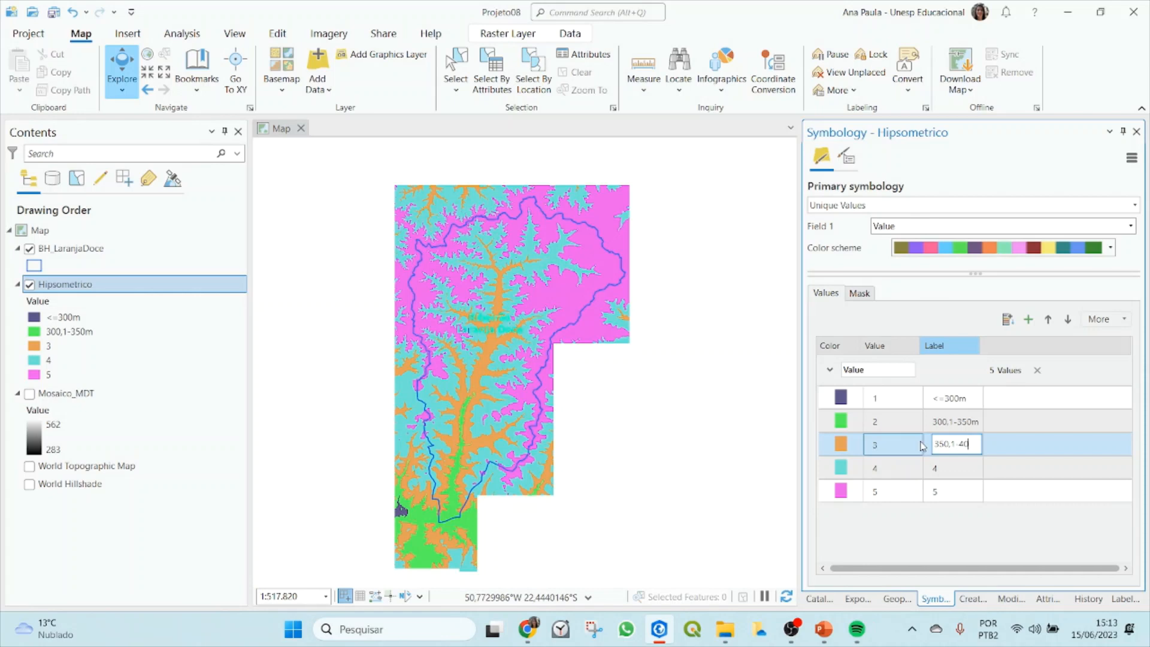
pyautogui.write('m')
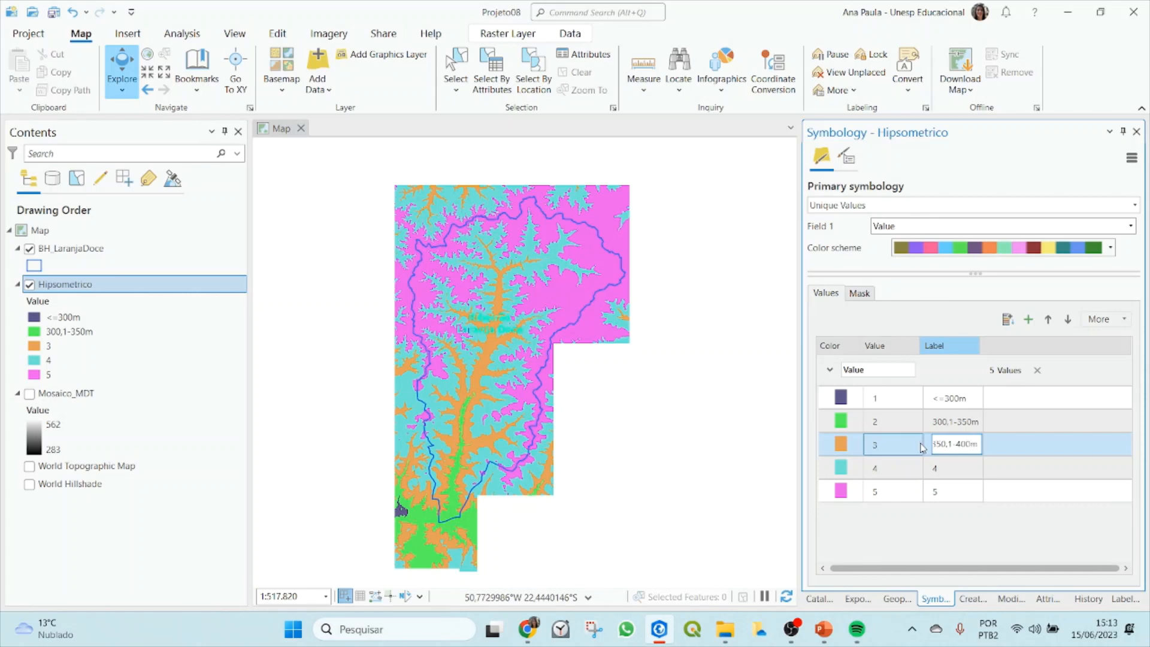
# Label value 4 of Hipsometrico as 400,1-450m and value 5 as Acima 450m
pyautogui.click(949, 468)
pyautogui.click(949, 467)
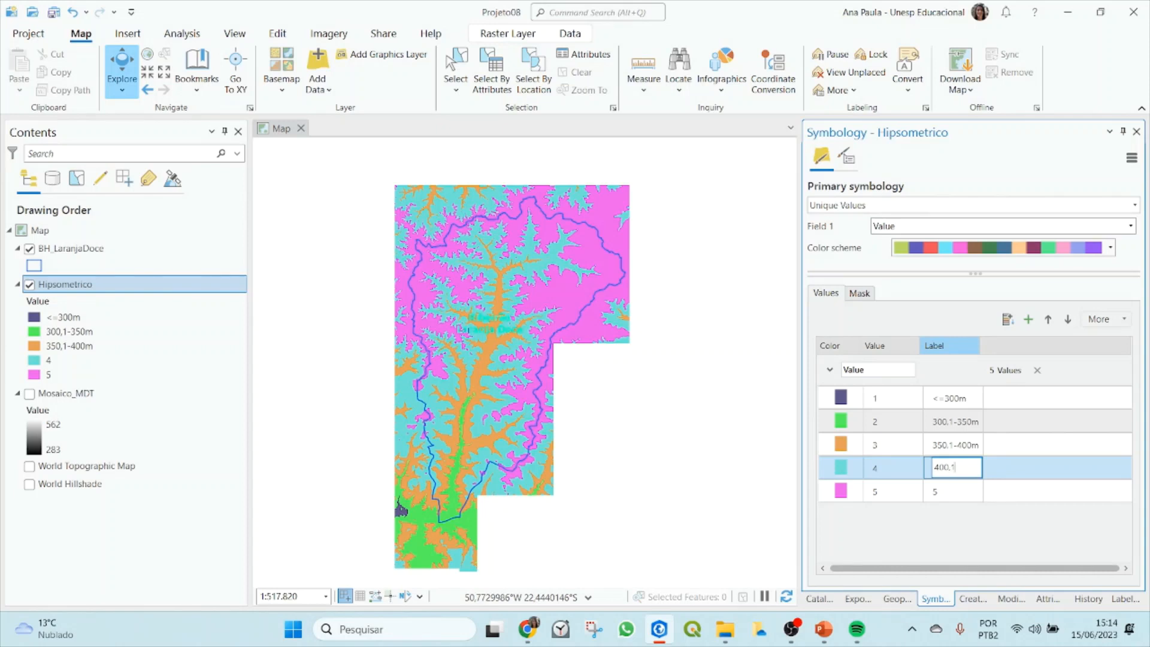
pyautogui.write('400,1-450m')
pyautogui.click(953, 491)
pyautogui.click(953, 492)
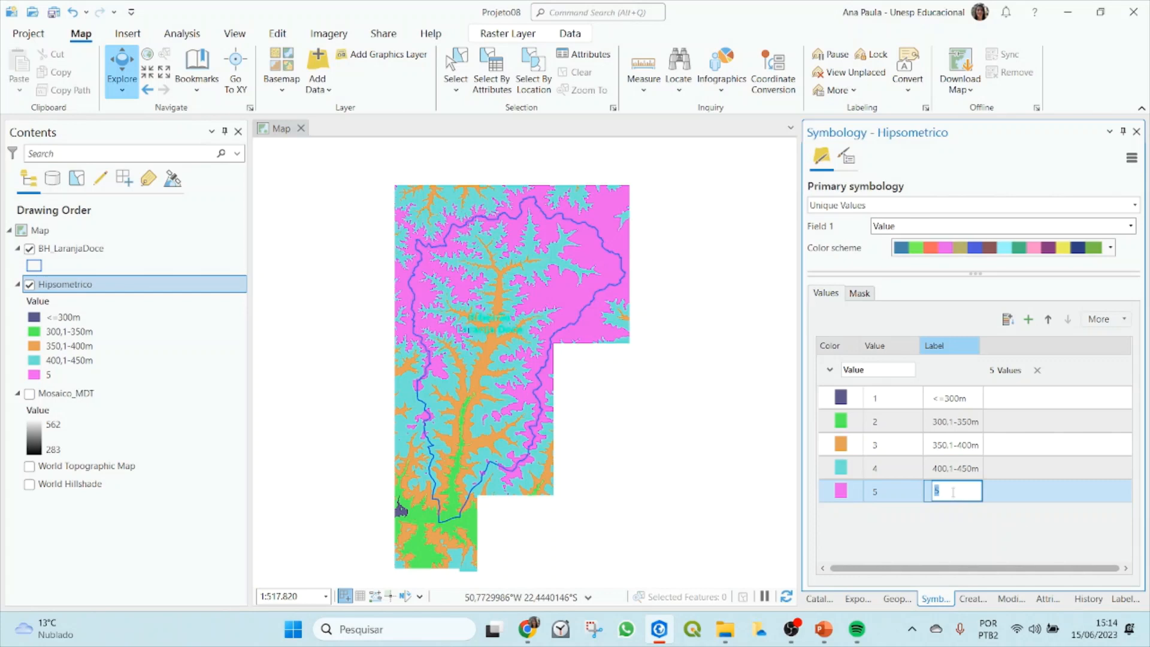
pyautogui.write('Acima 4')
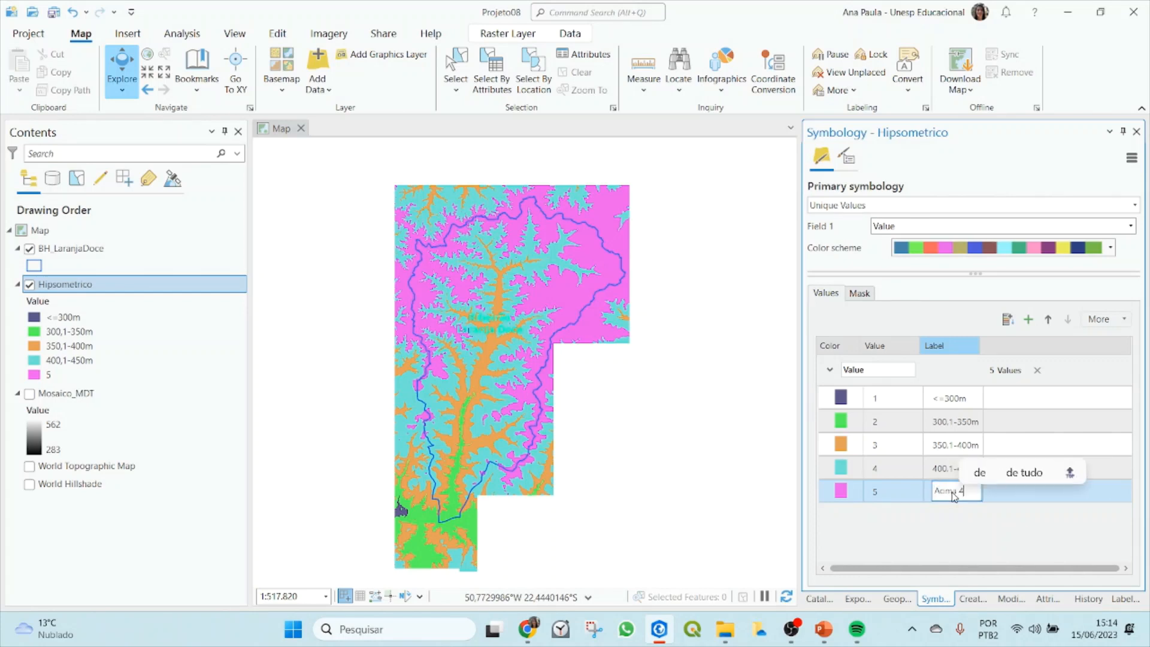
pyautogui.write('50m')
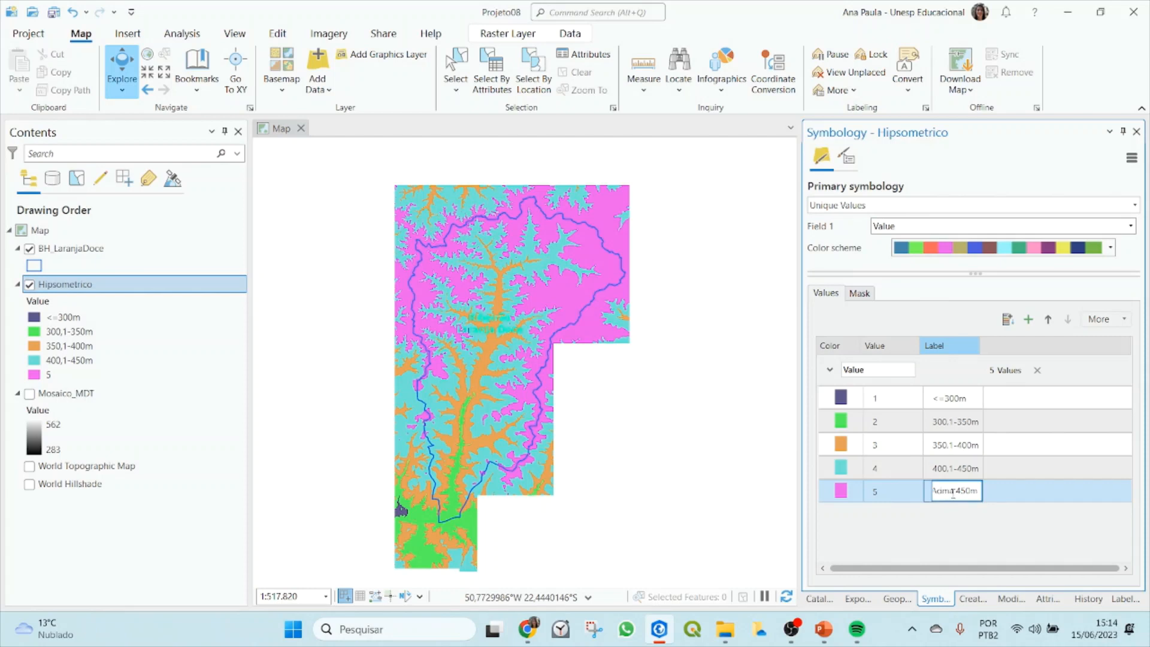
# Relabel value 1 of Hipsometrico as Abaixo de 300m
pyautogui.click(938, 402)
pyautogui.doubleClick(939, 400)
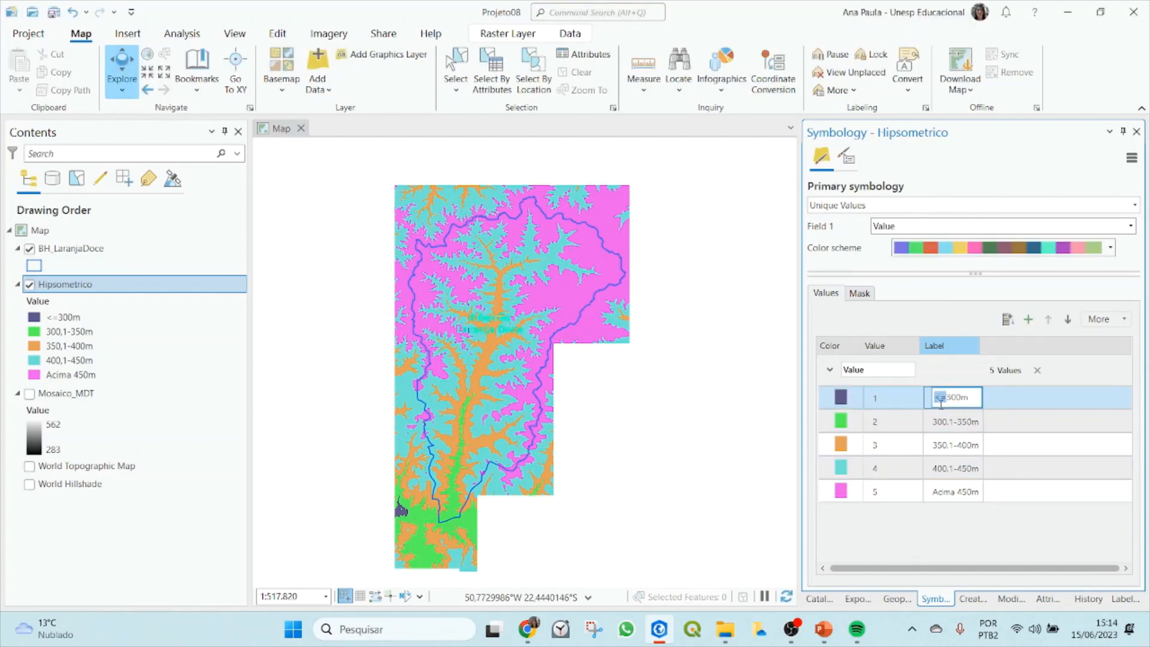
pyautogui.write('Menor que')
pyautogui.press('BackSpace')
pyautogui.press('BackSpace')
pyautogui.press('BackSpace')
pyautogui.press('BackSpace')
pyautogui.press('BackSpace')
pyautogui.press('BackSpace')
pyautogui.press('BackSpace')
pyautogui.press('BackSpace')
pyautogui.press('BackSpace')
pyautogui.write('Abaix')
pyautogui.click(938, 446)
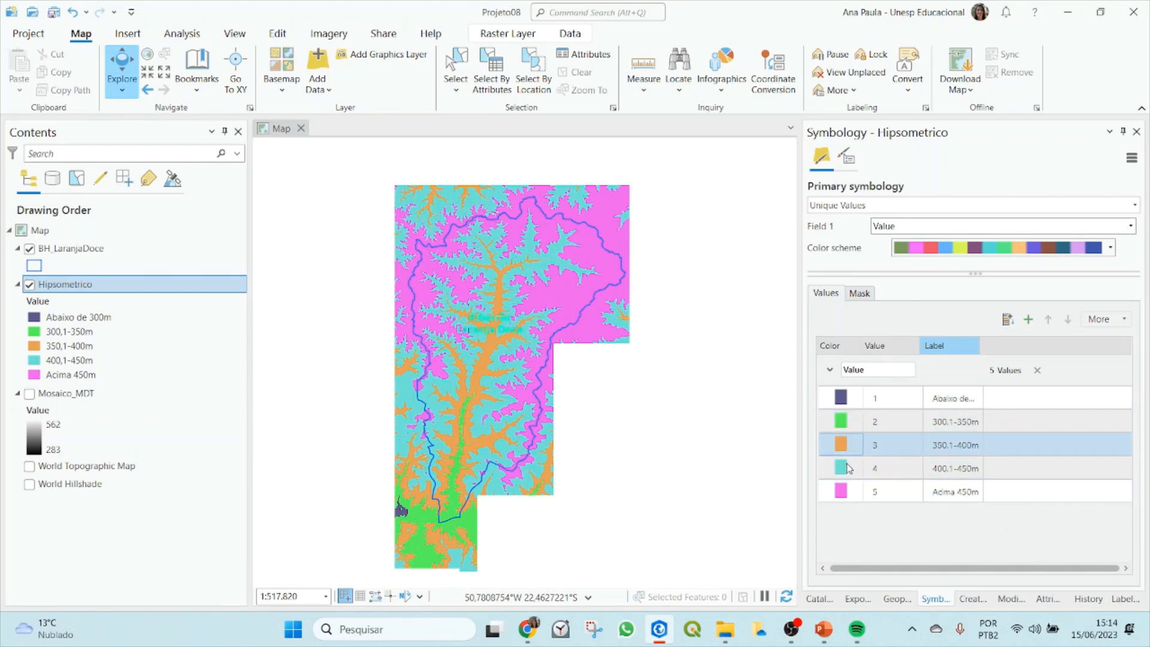
# Apply the Elevation #1 color scheme to the Hipsometrico classes, keeping the scheme names shown
pyautogui.click(1111, 248)
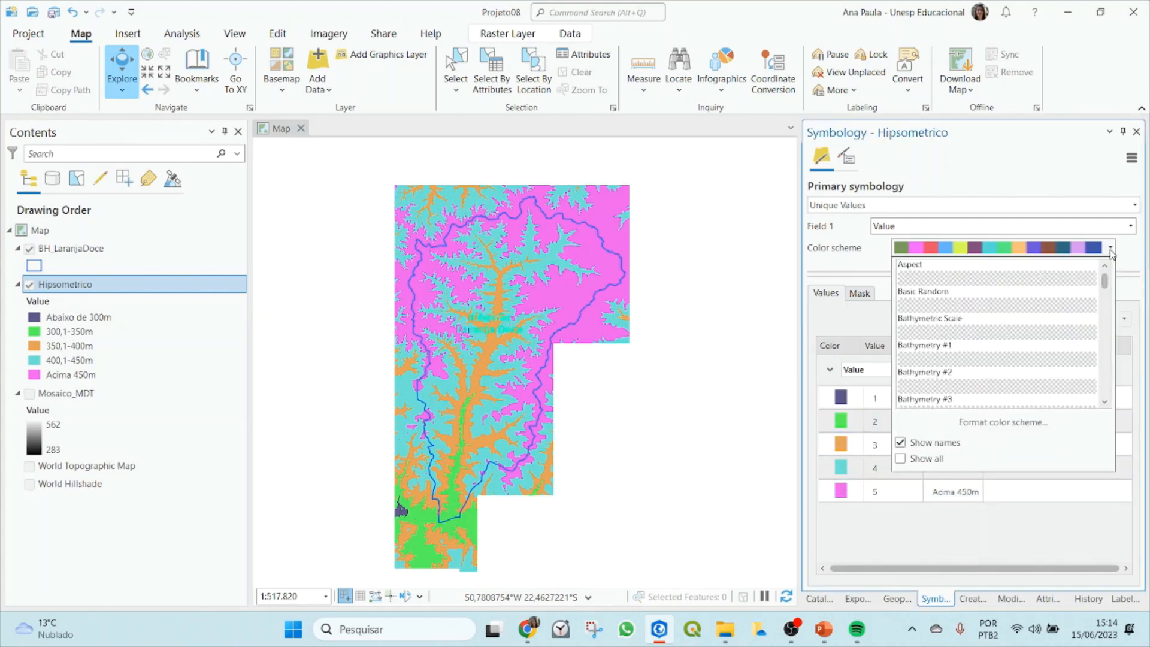
pyautogui.click(914, 444)
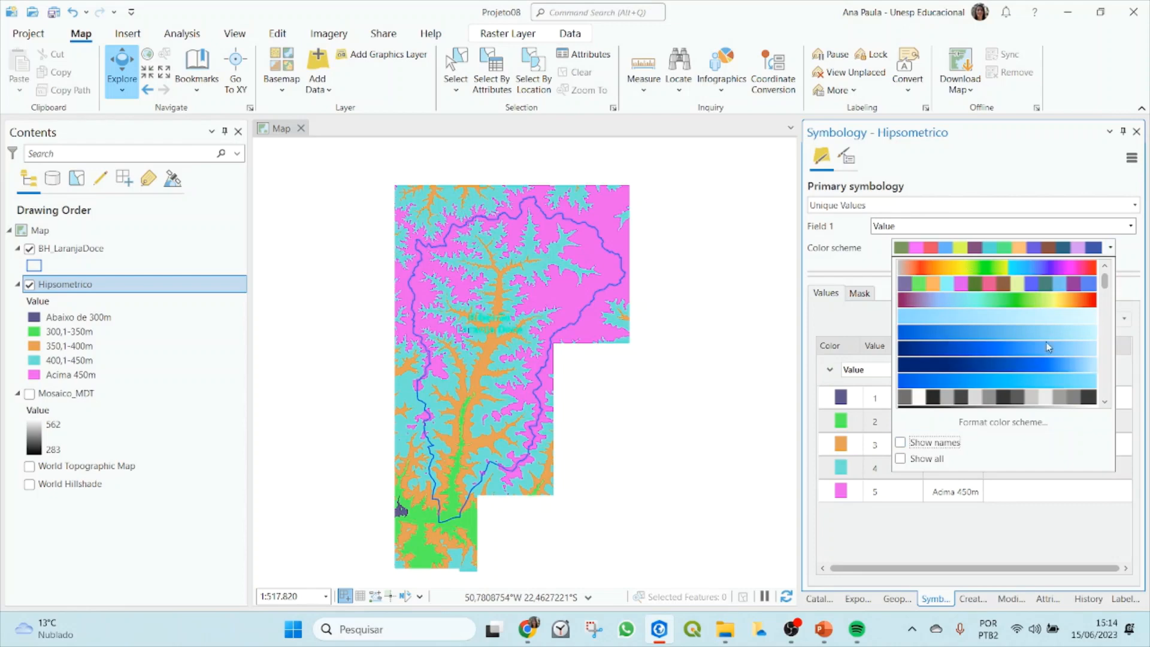
pyautogui.moveTo(1102, 281)
pyautogui.mouseDown()
pyautogui.moveTo(1108, 304)
pyautogui.moveTo(1112, 270)
pyautogui.moveTo(1113, 279)
pyautogui.mouseUp()
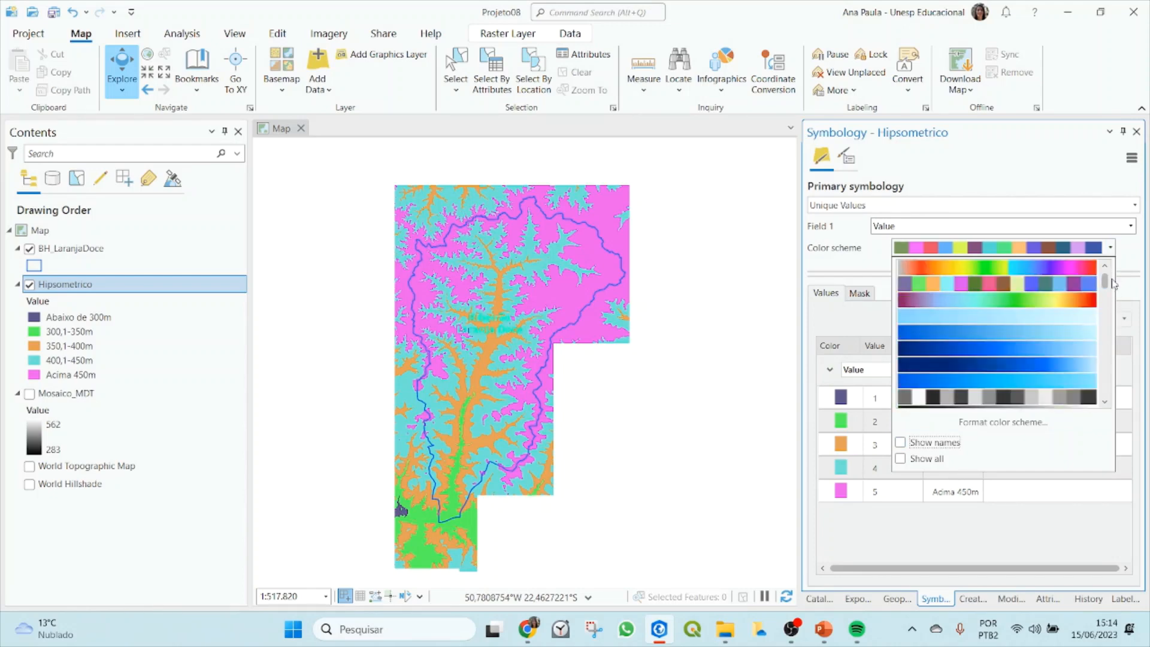
pyautogui.click(902, 444)
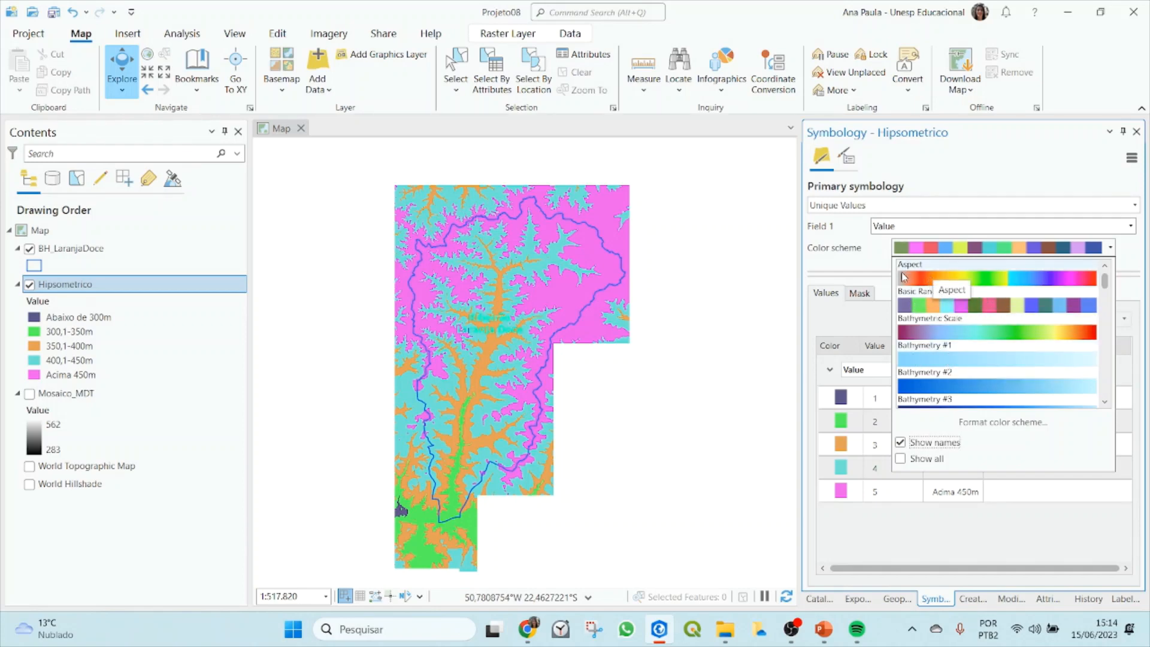
pyautogui.scroll(-5, 954, 342)
pyautogui.scroll(-3, 954, 341)
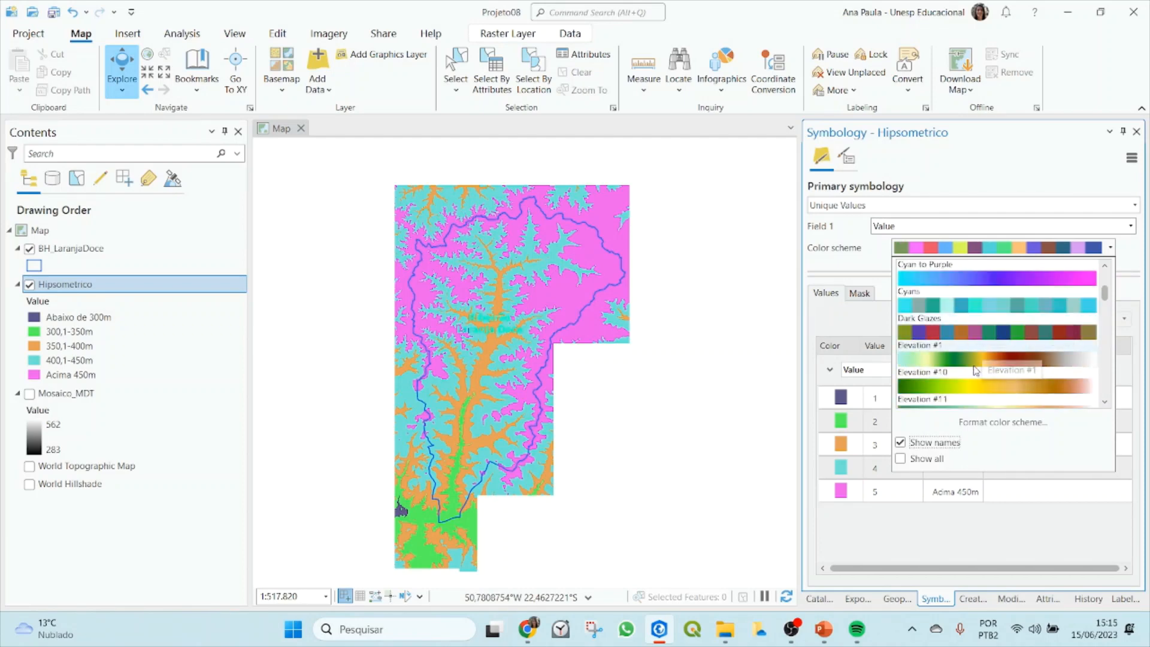
pyautogui.scroll(-3, 958, 335)
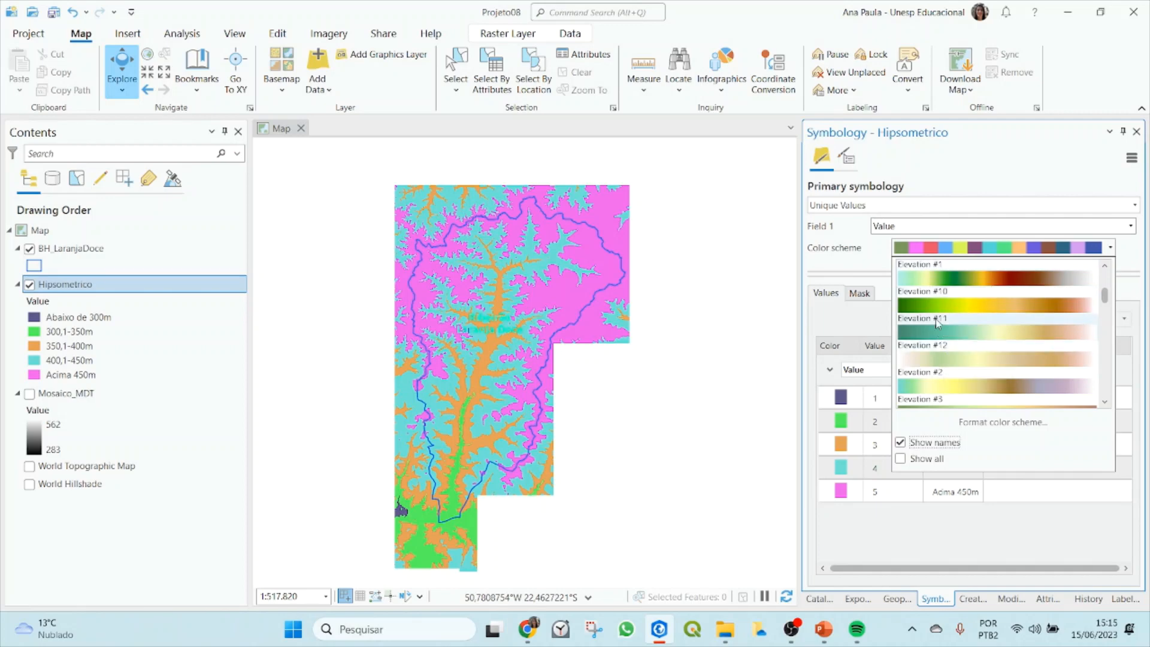
pyautogui.click(927, 282)
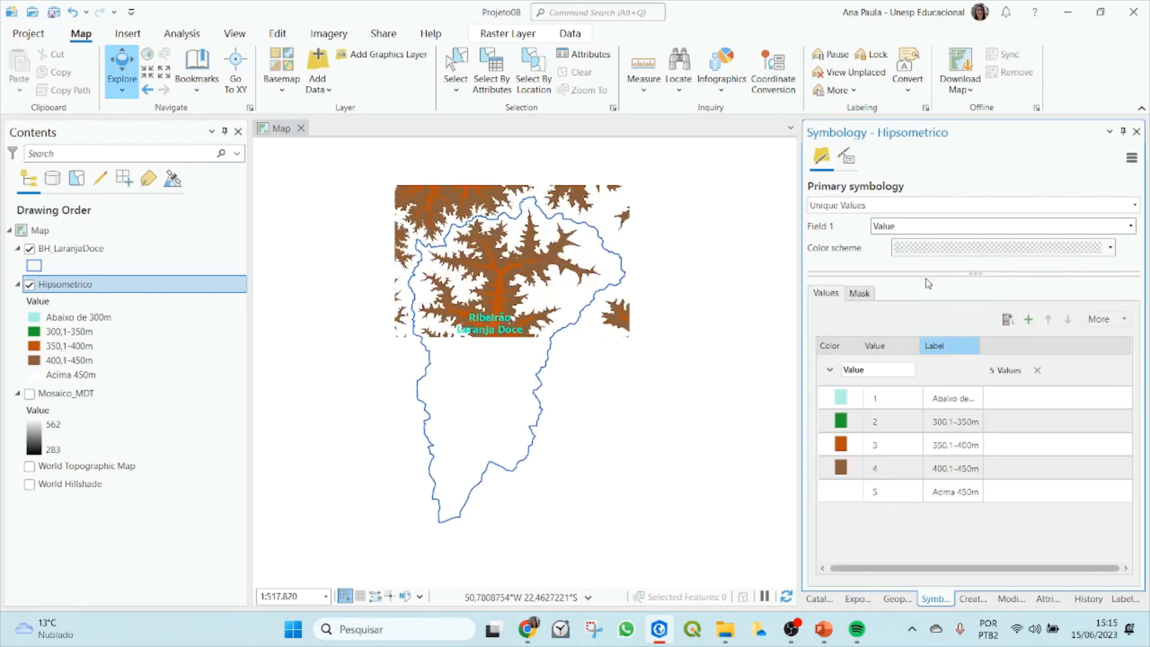
# Recolor the Hipsometrico classes with the elevation color scheme running from green through yellow to reddish brown
pyautogui.click(1034, 255)
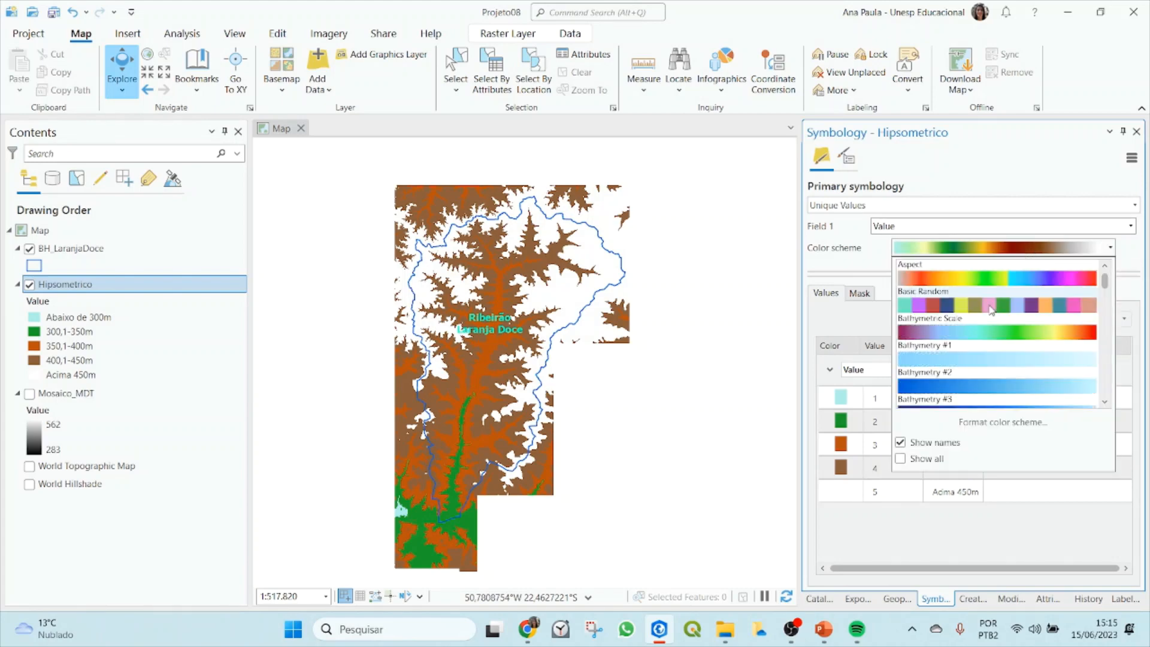
pyautogui.scroll(-3, 965, 359)
pyautogui.scroll(-3, 966, 359)
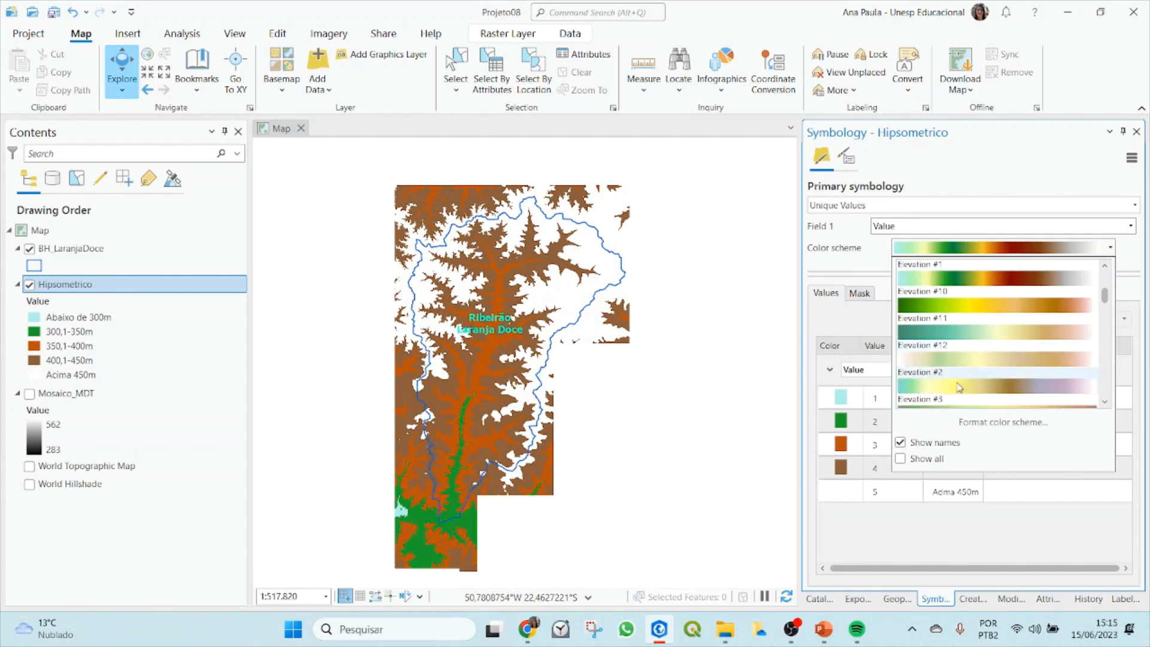
pyautogui.click(948, 333)
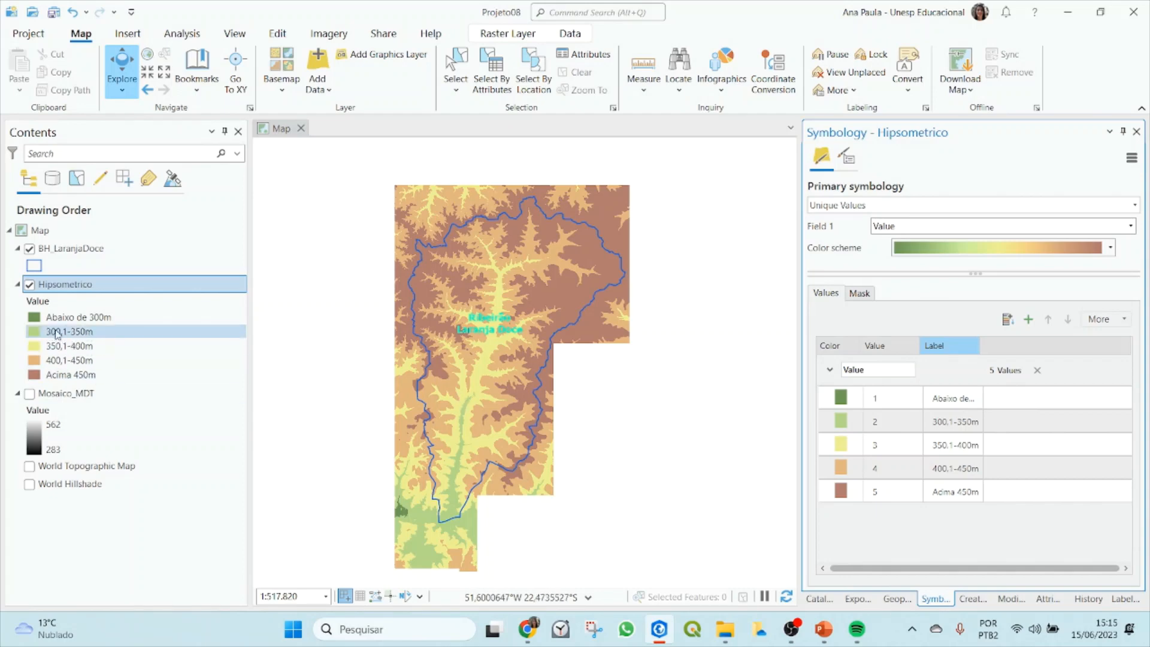
pyautogui.scroll(2, 419, 500)
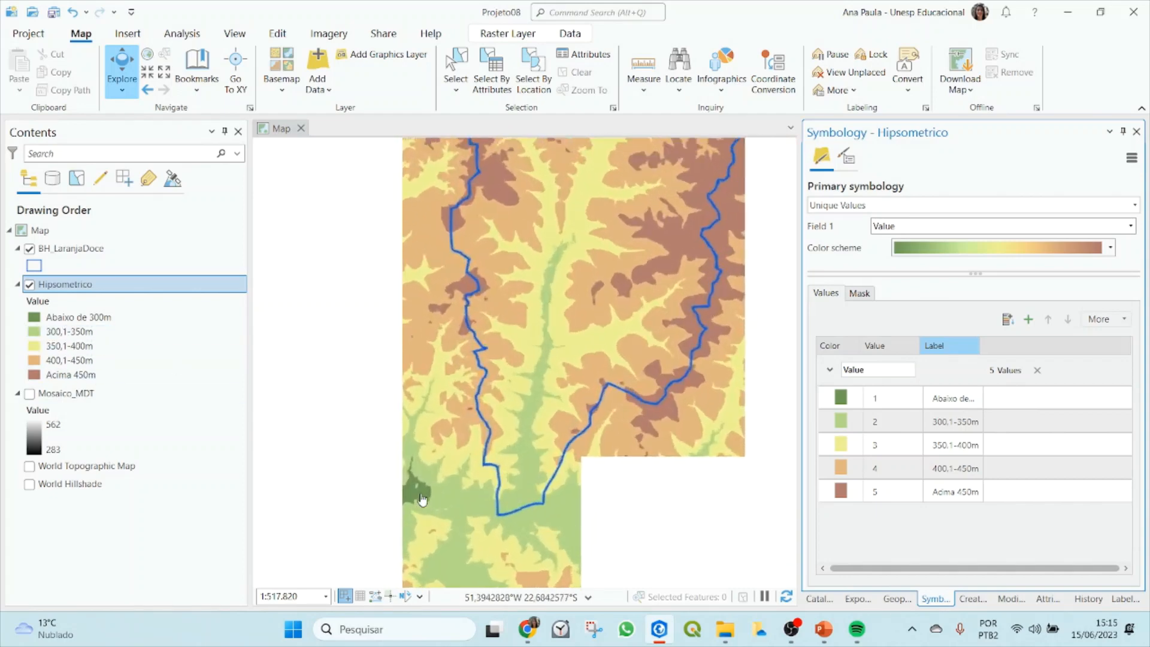
pyautogui.scroll(2, 422, 499)
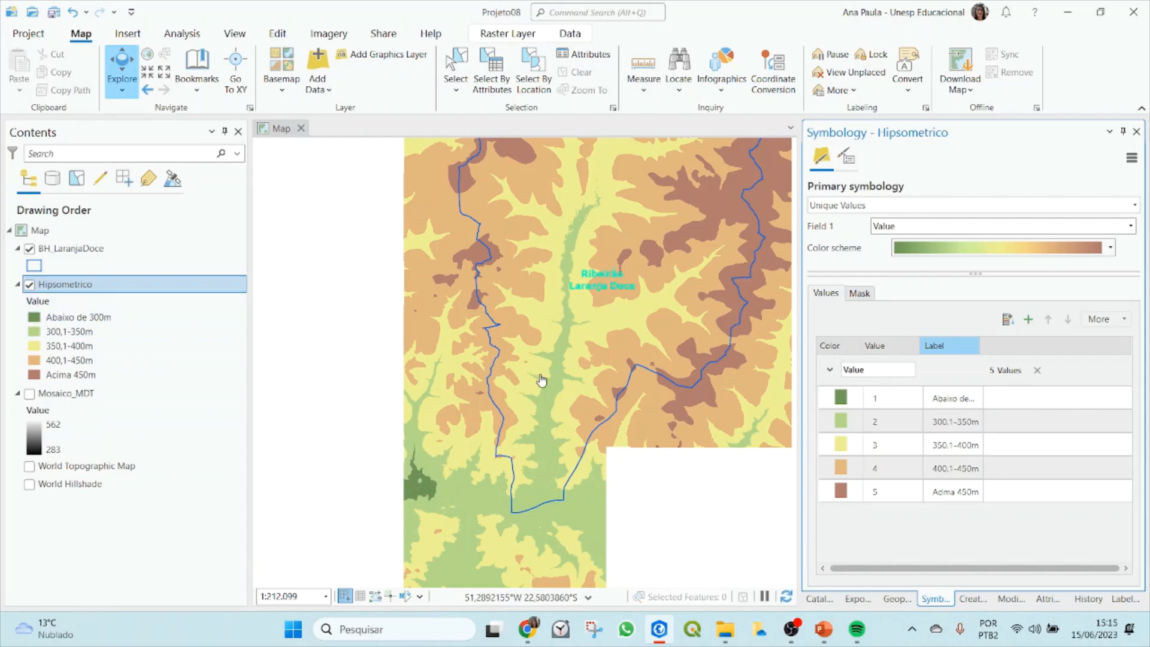
pyautogui.scroll(-2, 490, 466)
pyautogui.scroll(-2, 490, 466)
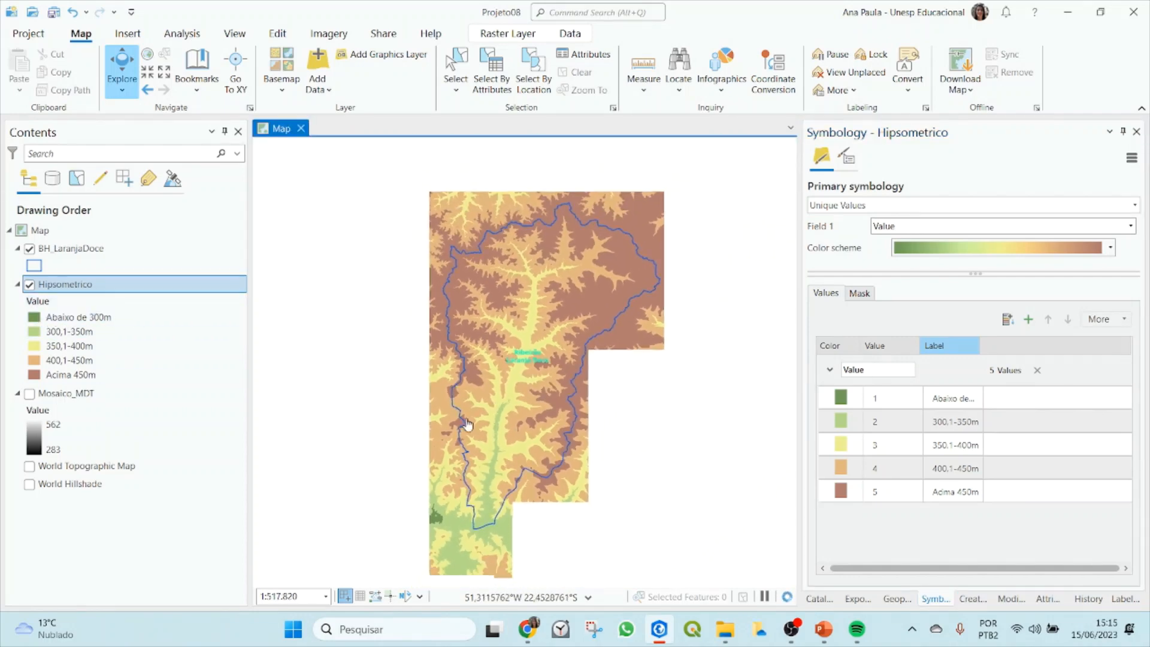
# Search the geoprocessing tools for clip and open the Clip Raster tool
pyautogui.click(897, 598)
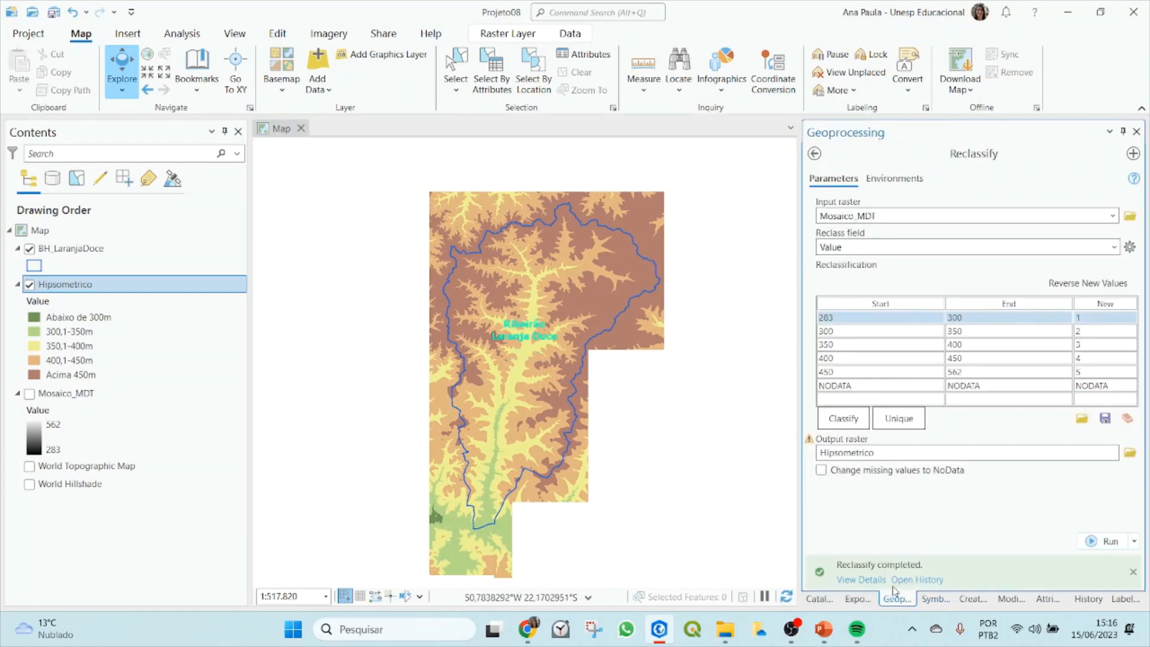
pyautogui.click(814, 153)
pyautogui.click(892, 150)
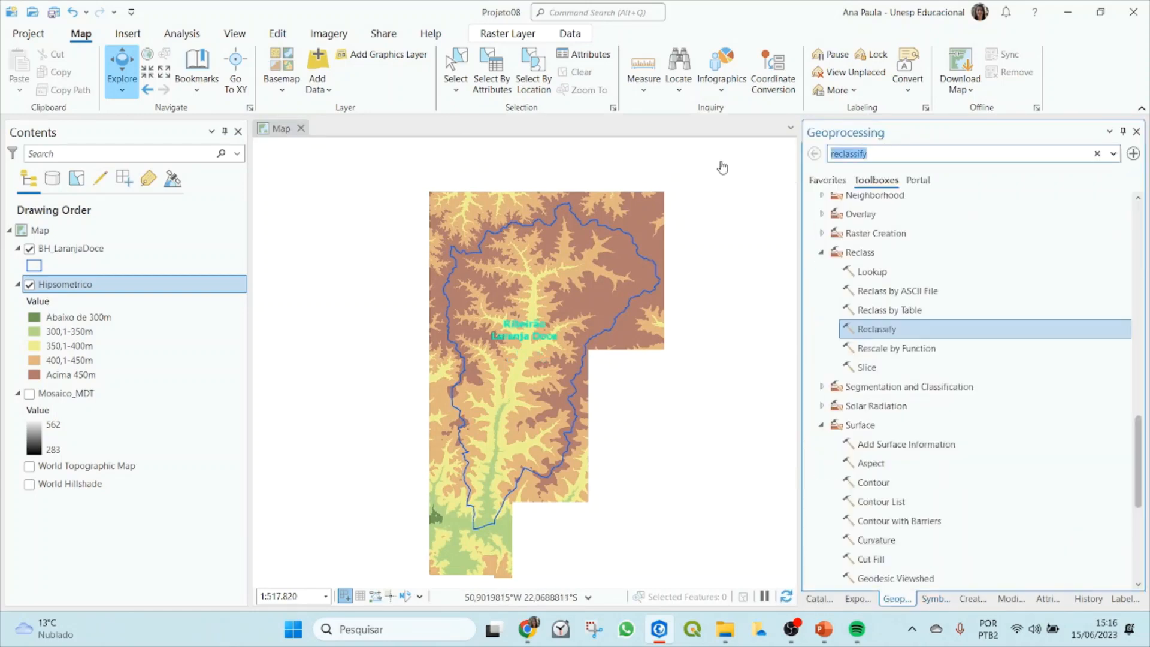
pyautogui.write('clip')
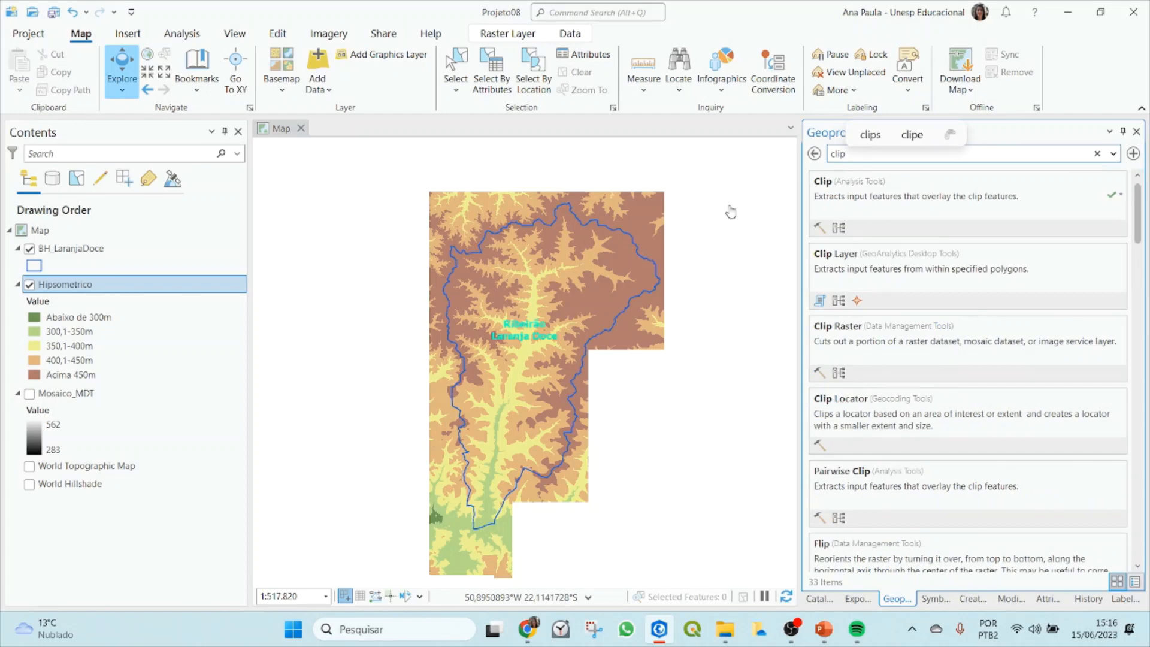
pyautogui.click(895, 330)
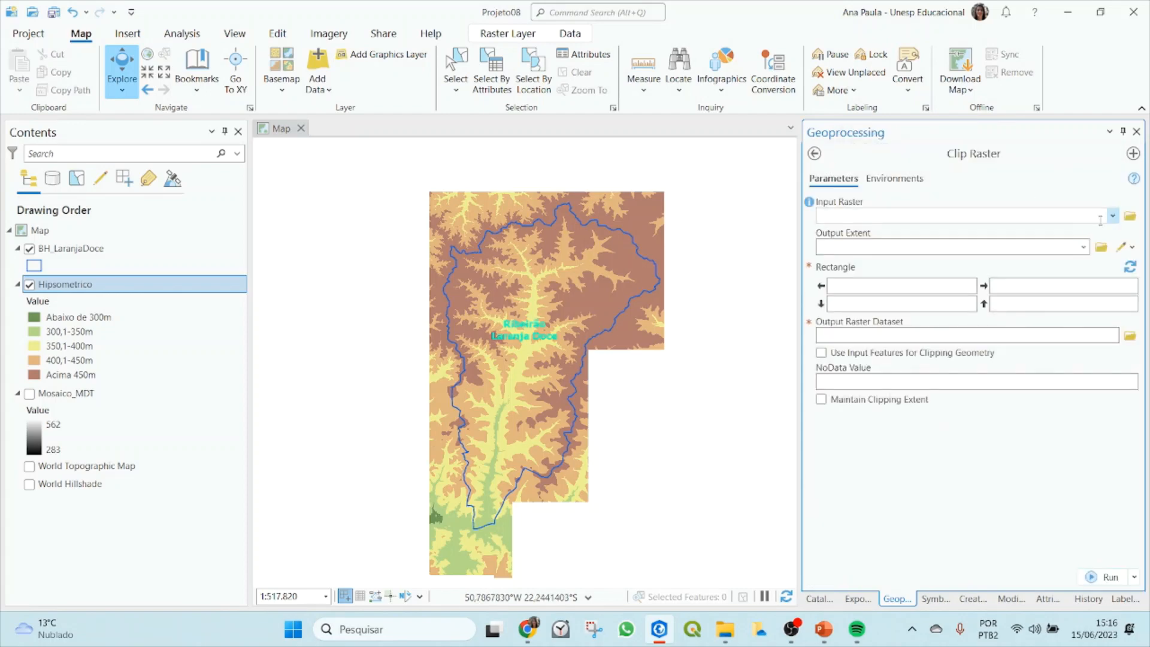
# Run Clip Raster on Hipsometrico with BH_LaranjaDoce as the output extent, using input features for clipping geometry
pyautogui.click(1112, 217)
pyautogui.click(1105, 229)
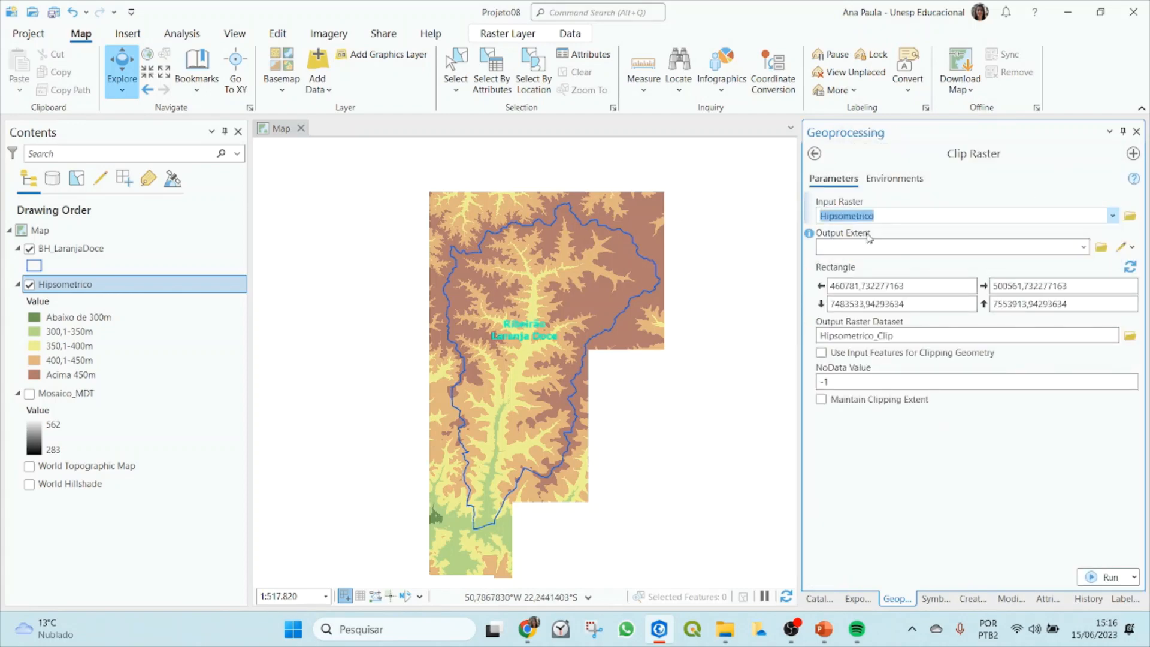
pyautogui.click(1084, 247)
pyautogui.click(896, 264)
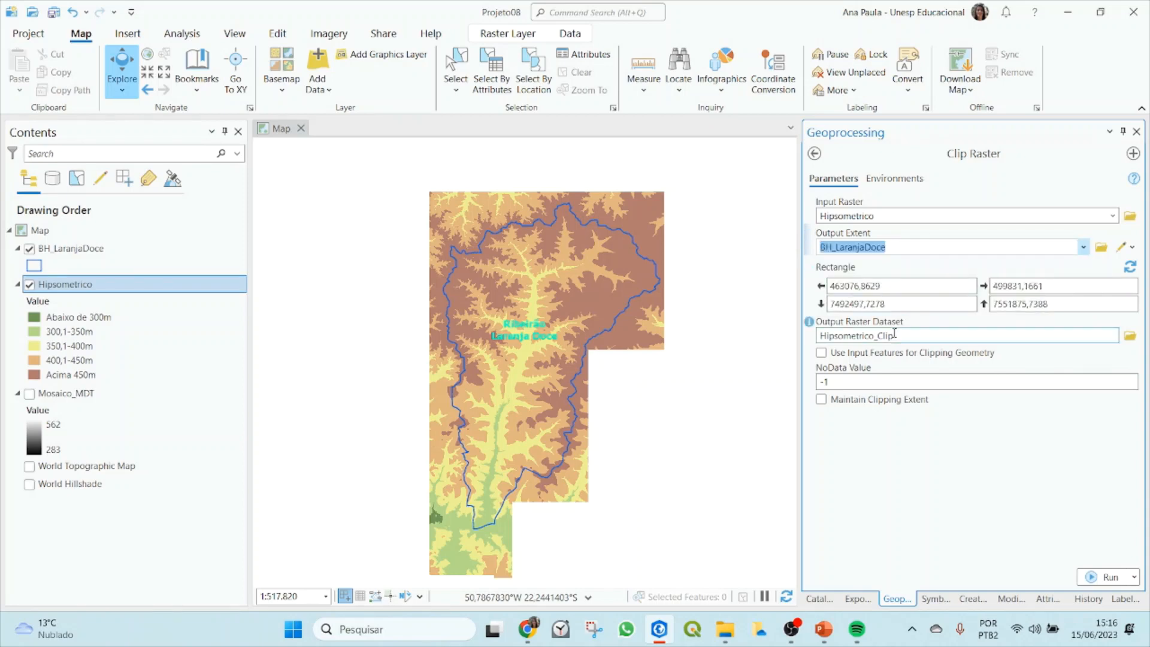
pyautogui.click(821, 353)
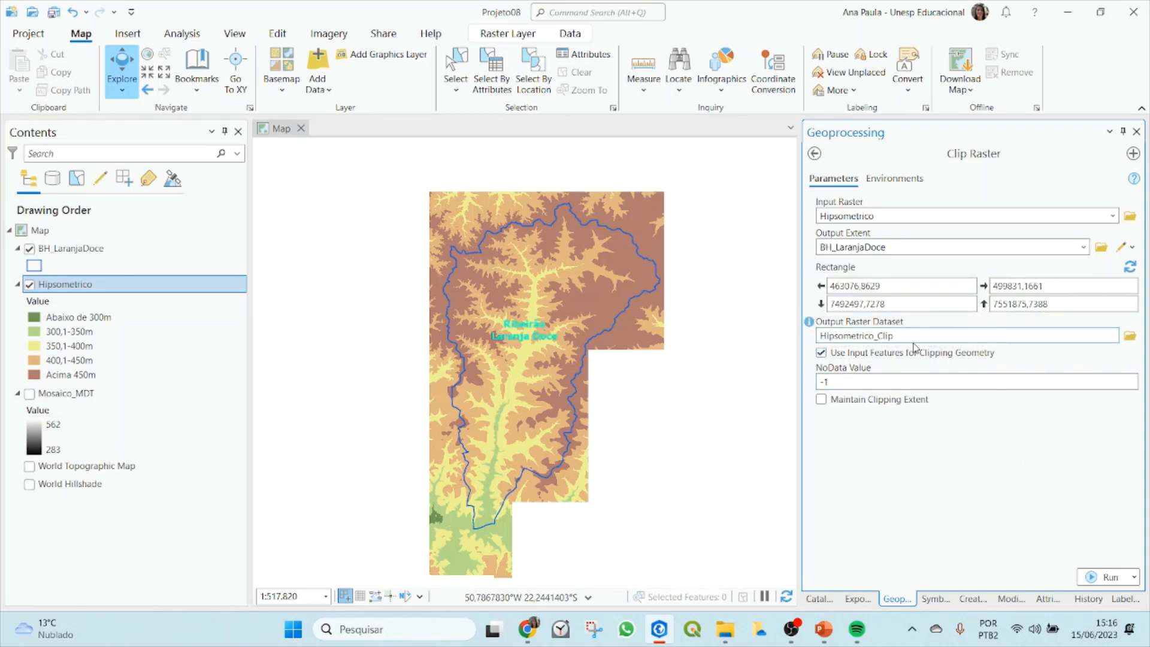
pyautogui.click(1108, 577)
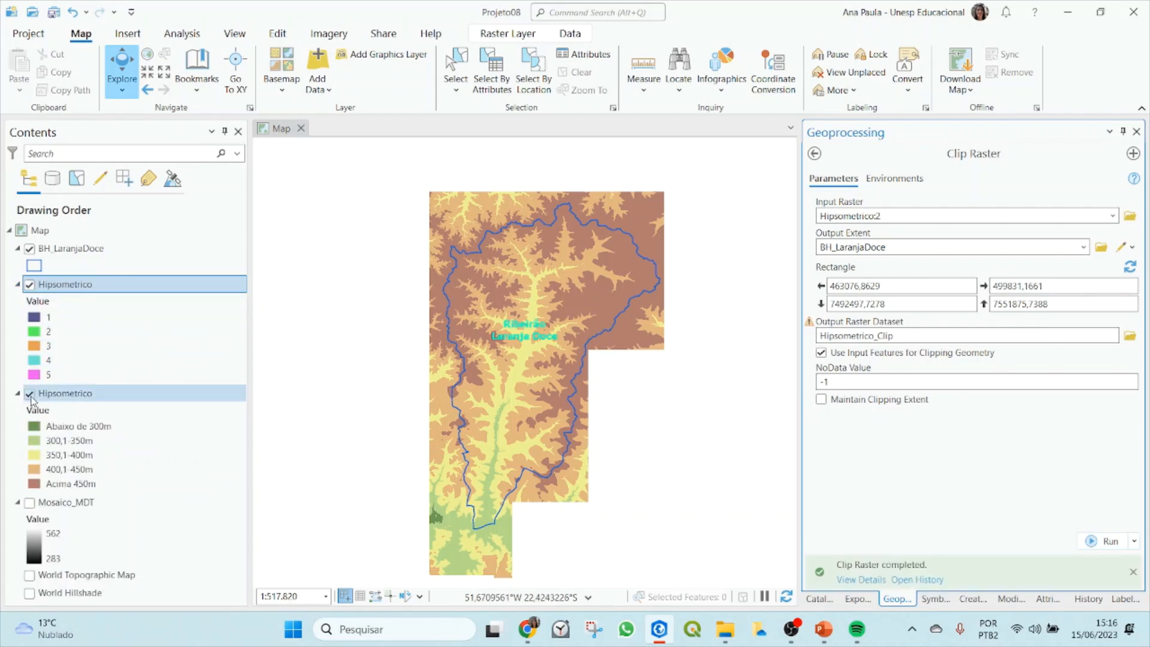
# Check the clipped output against the original Hipsometrico layer and remove the output layer with classes 1 to 5
pyautogui.click(30, 394)
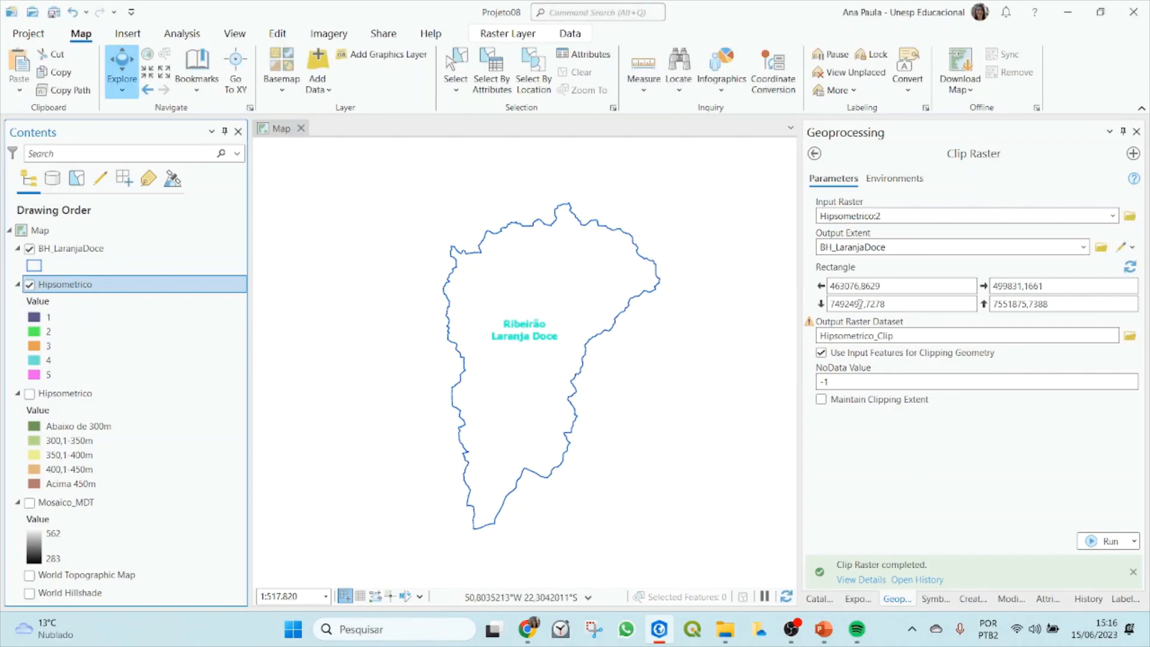
pyautogui.click(30, 393)
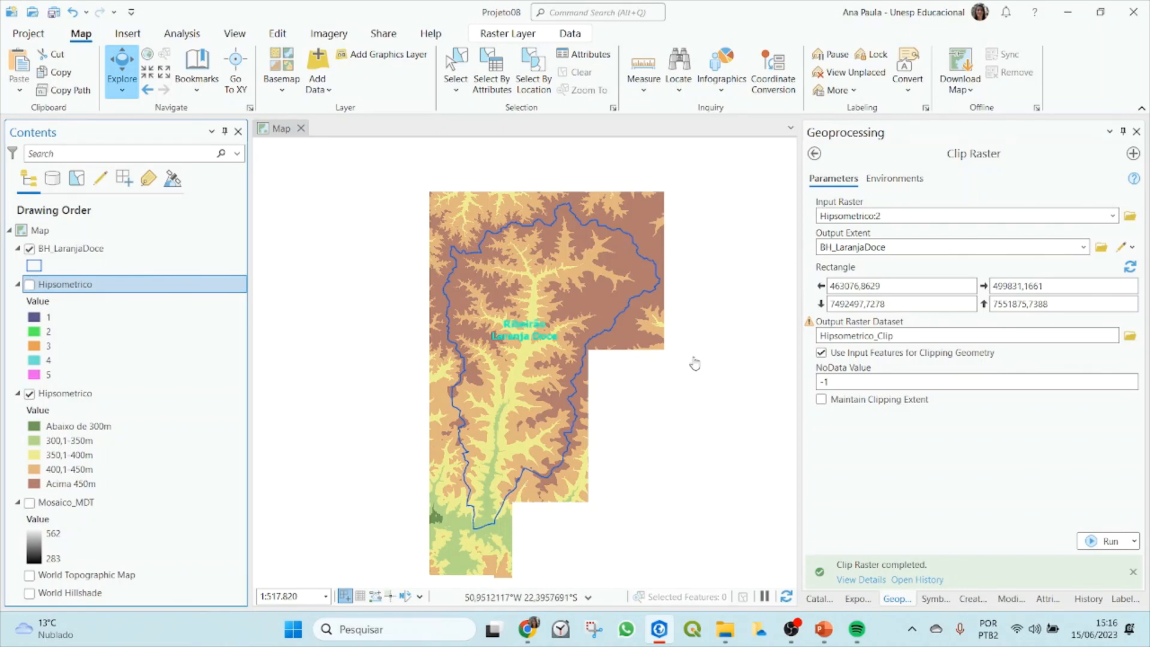
pyautogui.rightClick(63, 288)
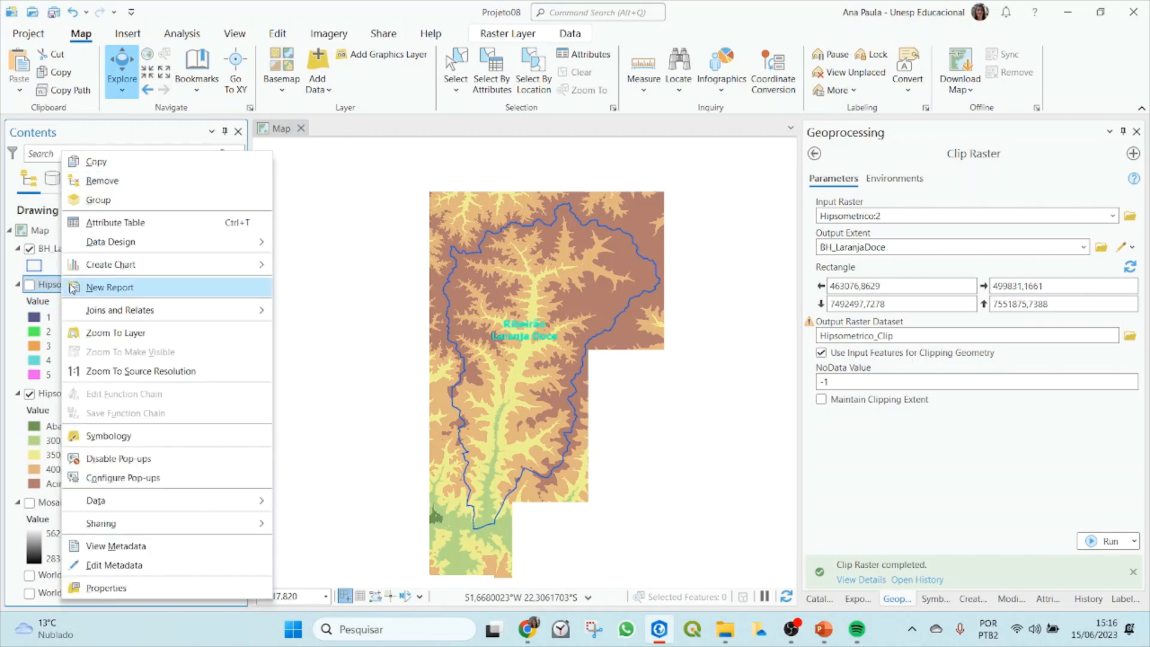
pyautogui.click(126, 182)
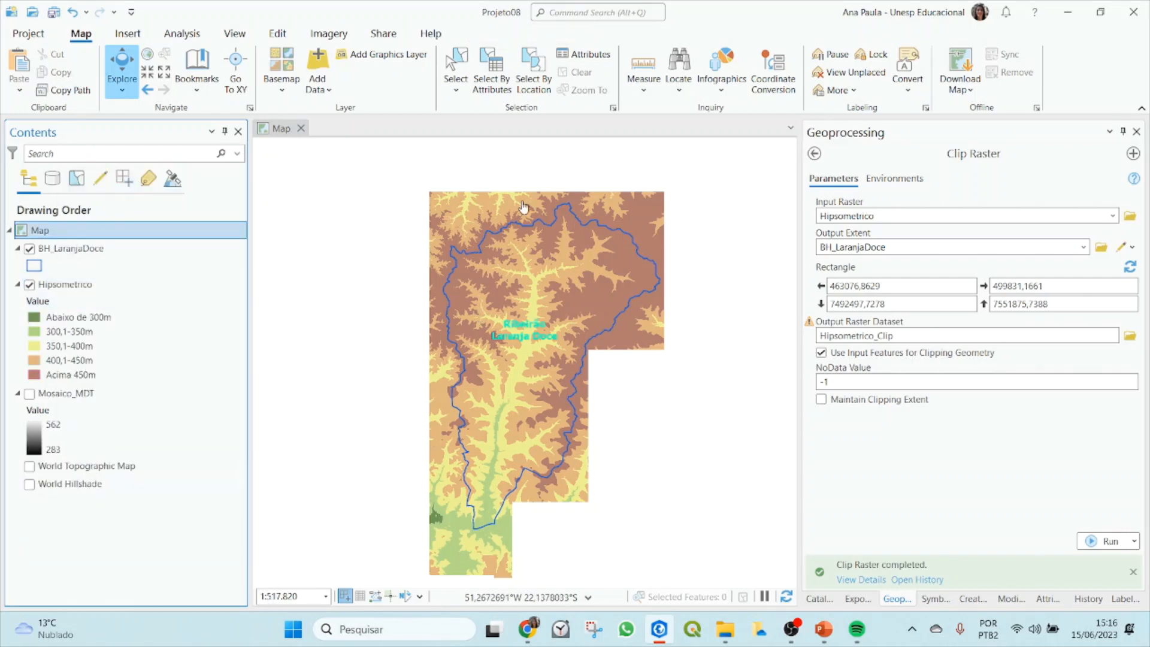